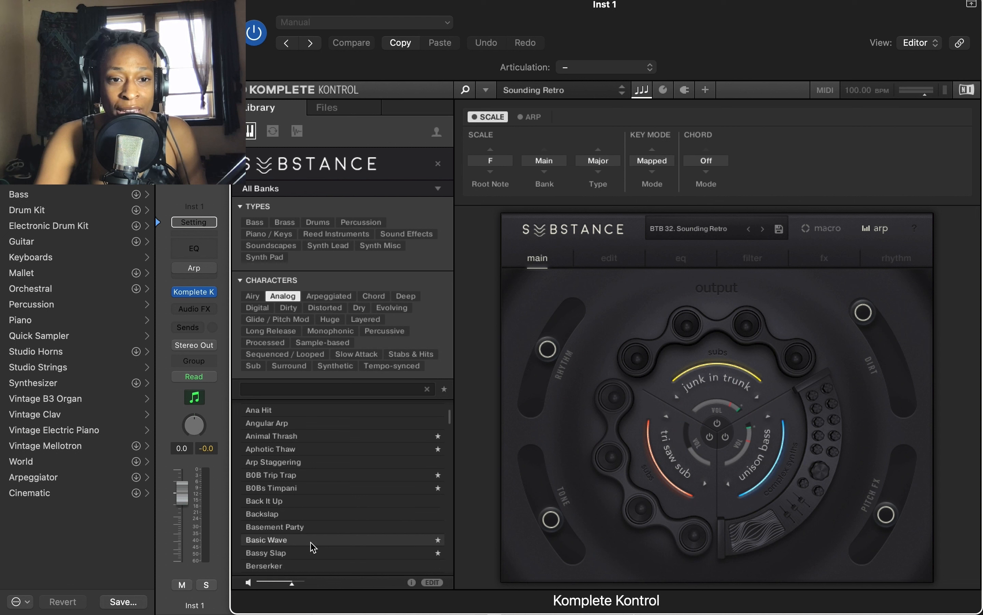
Limit the Analog preset list to favorites and load the Regal Stabs preset
scroll(297, 556, "down", 6)
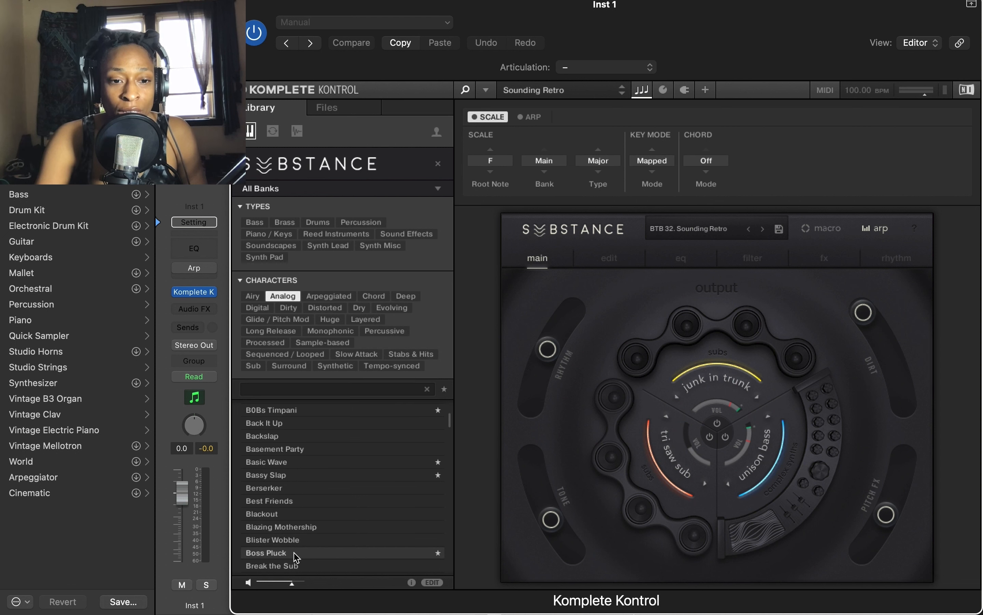
scroll(305, 557, "up", 15)
left_click(444, 389)
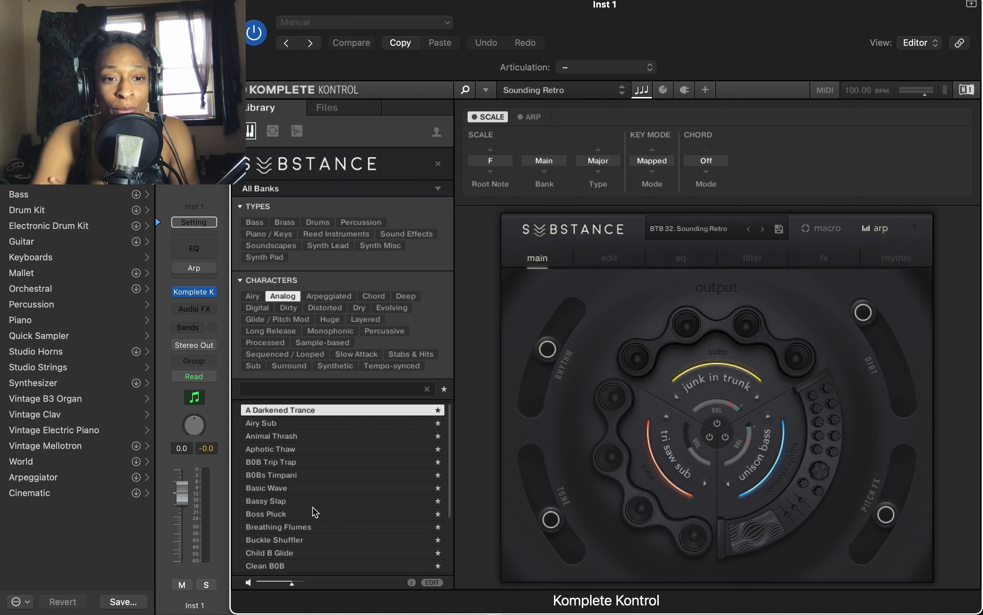
scroll(314, 511, "down", 2)
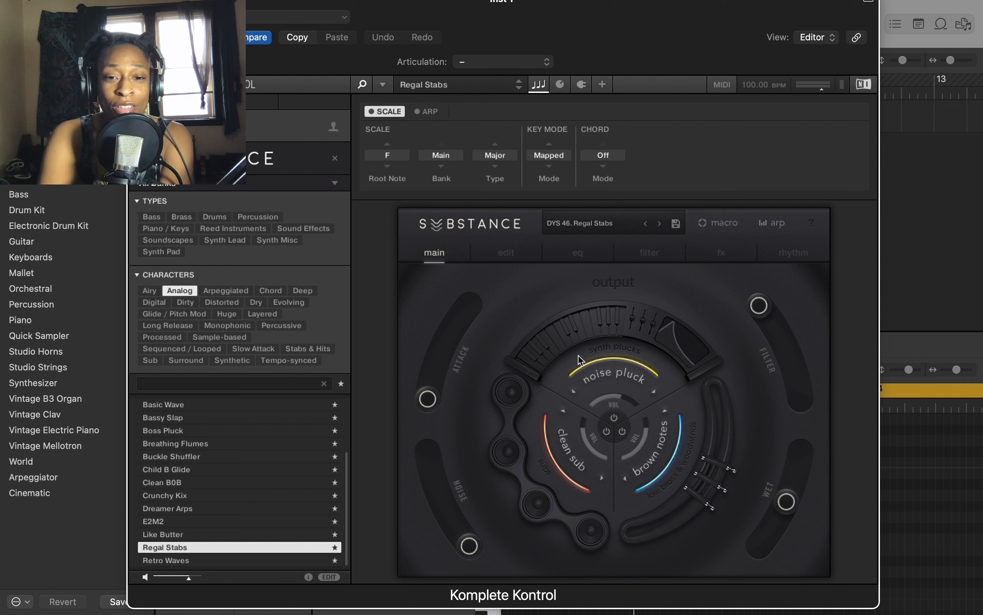
Turn on the arpeggiator for the Regal Stabs preset
left_click(770, 230)
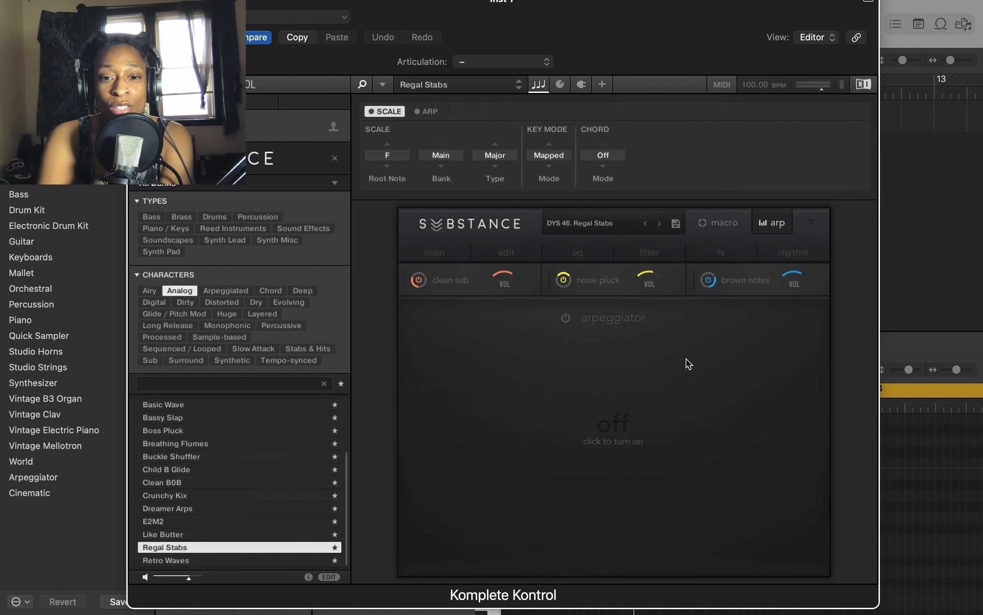
left_click(568, 321)
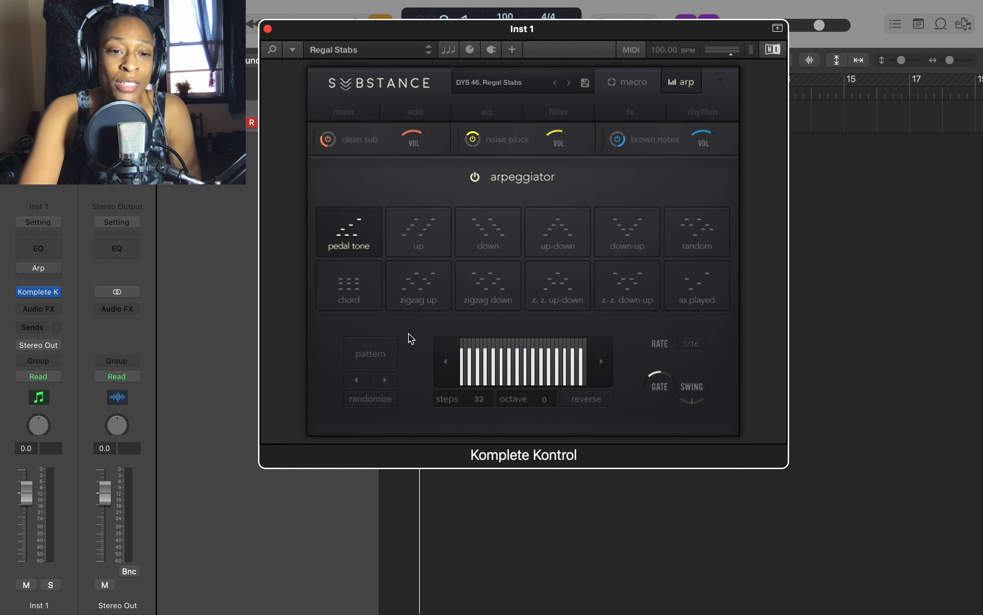
Look through the syncopated and triplet arp patterns and apply the second simple pattern
left_click(376, 360)
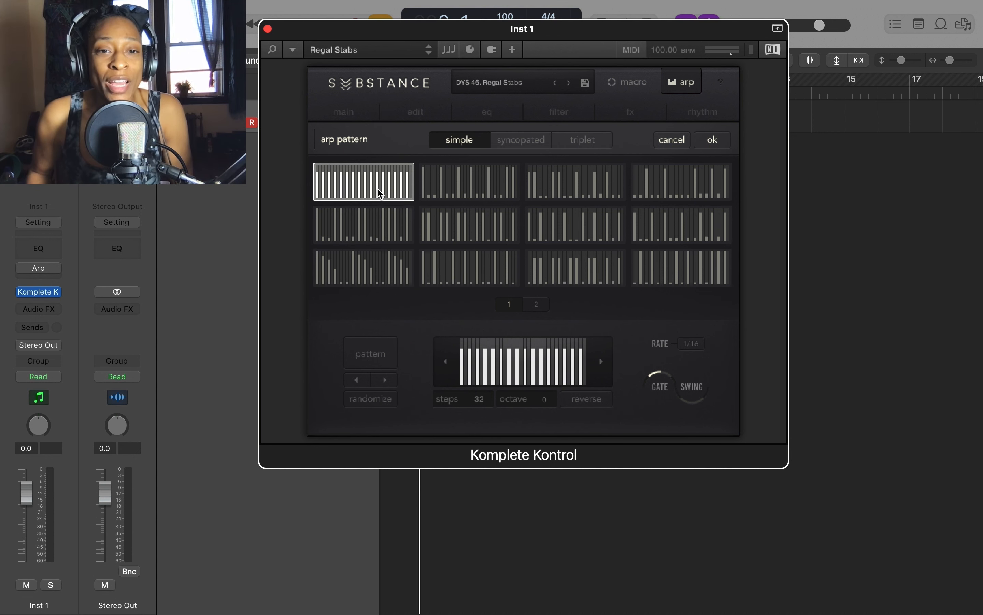
left_click(521, 139)
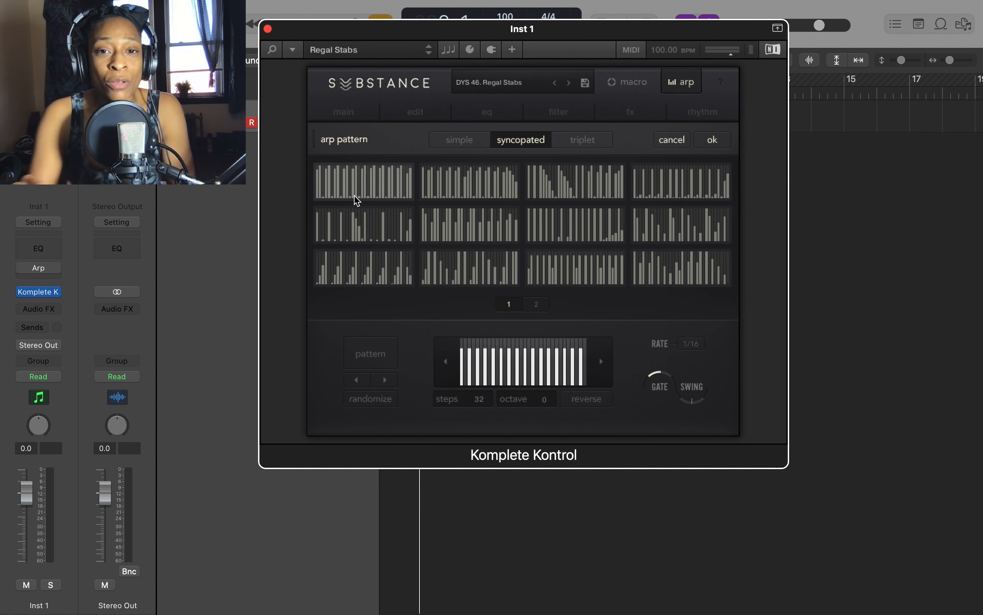
left_click(592, 142)
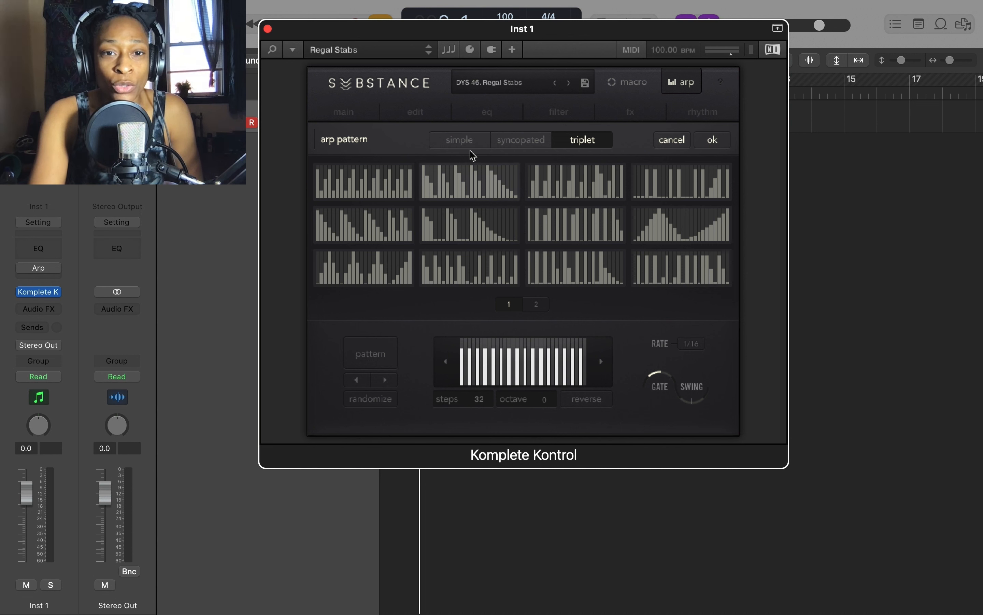
left_click(464, 142)
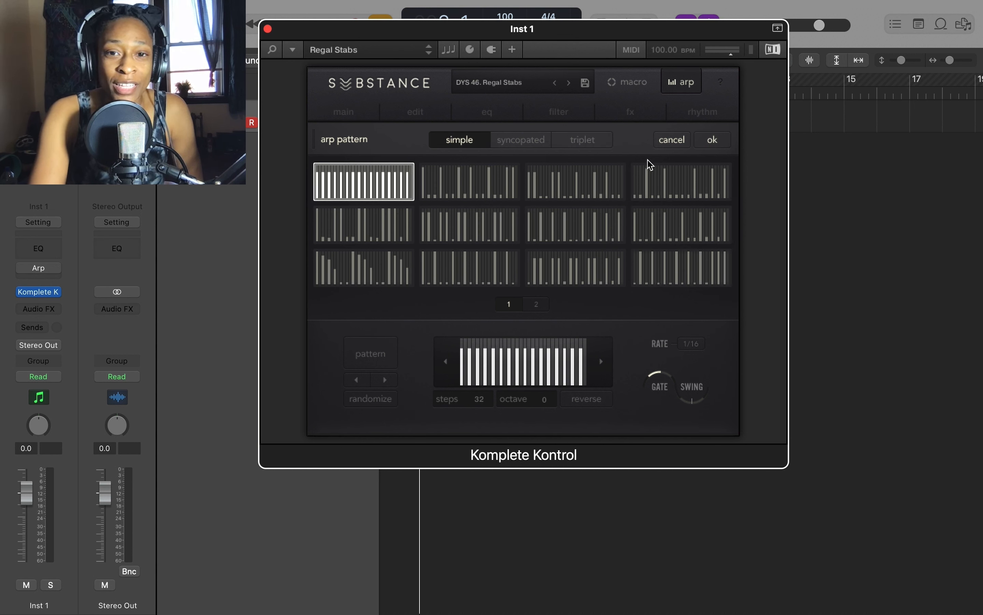
left_click(714, 143)
left_click(469, 178)
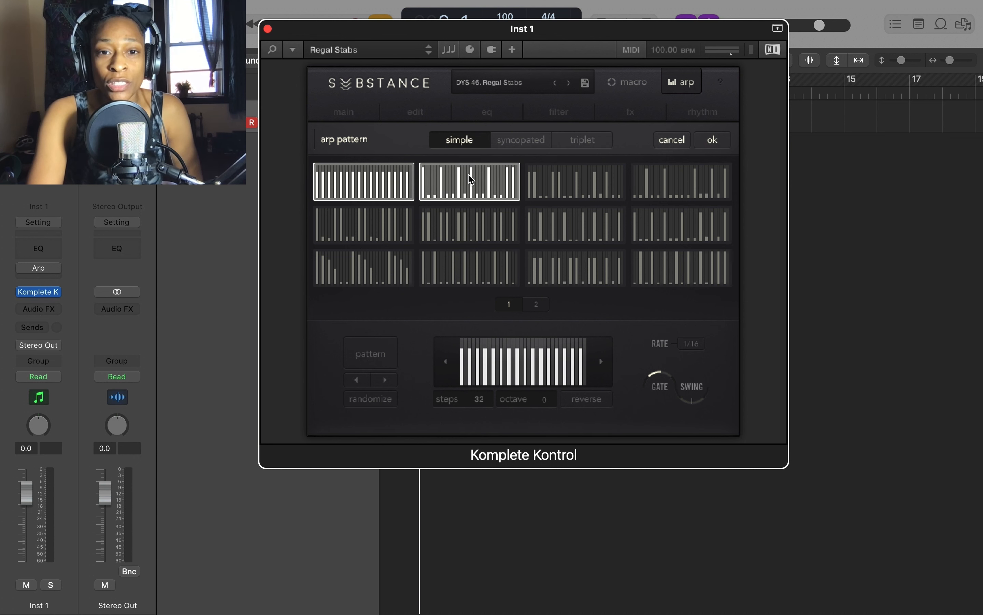
left_click(712, 142)
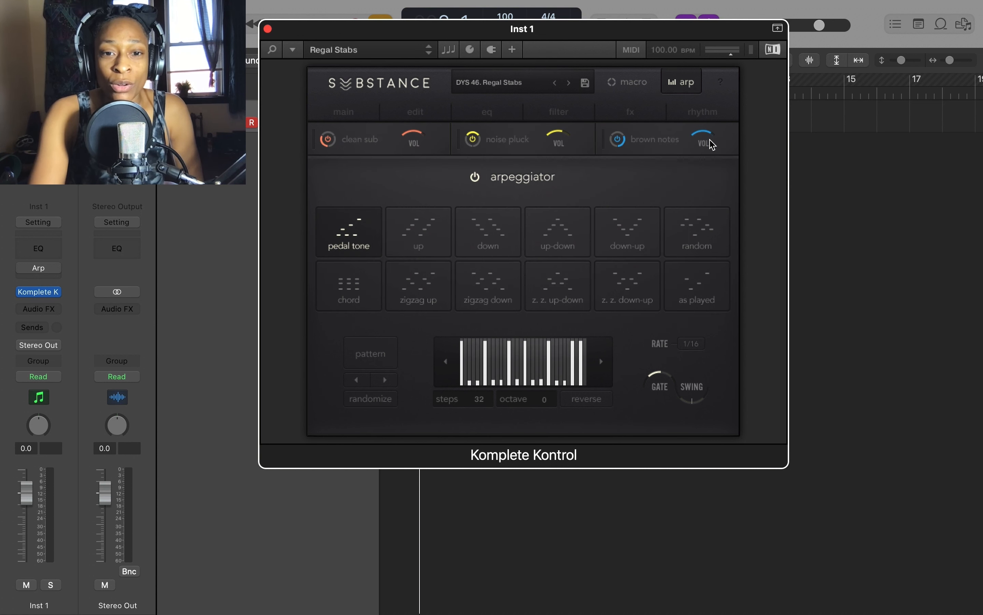
Reapply the first simple arp pattern and try stepping forward one pattern and back
left_click(374, 354)
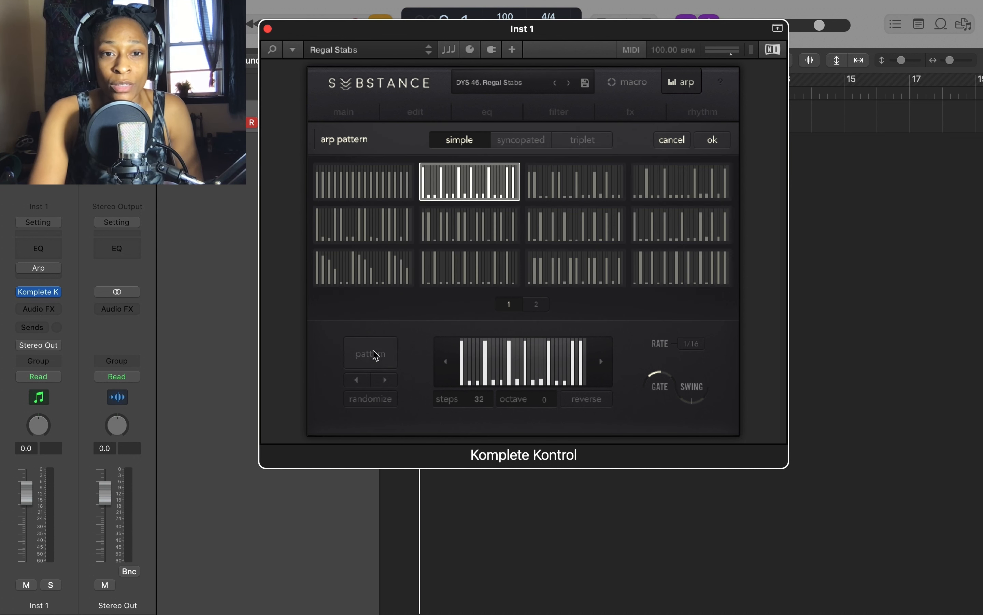
left_click(372, 185)
left_click(714, 141)
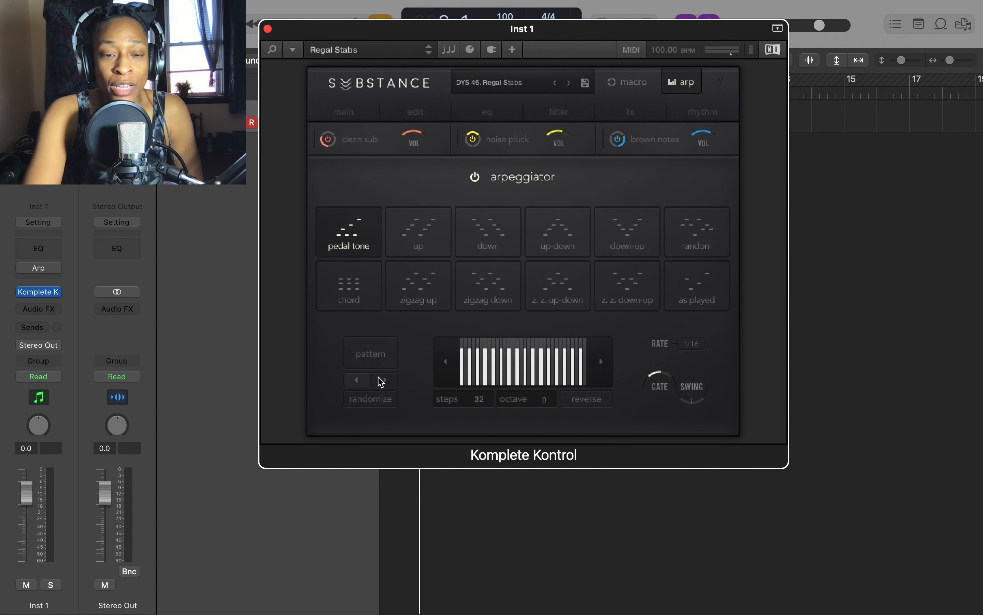
left_click(390, 383)
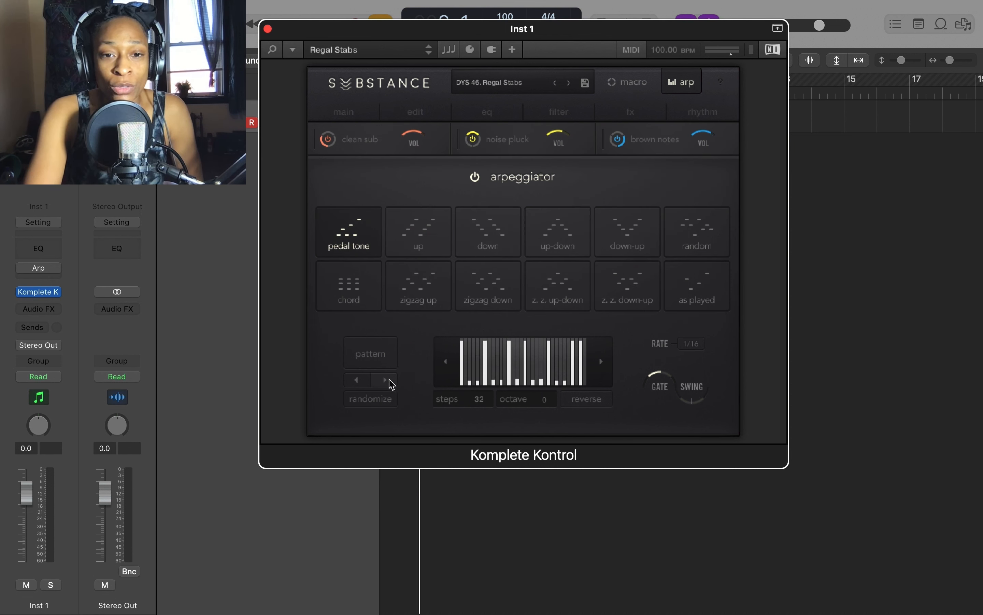
left_click(357, 379)
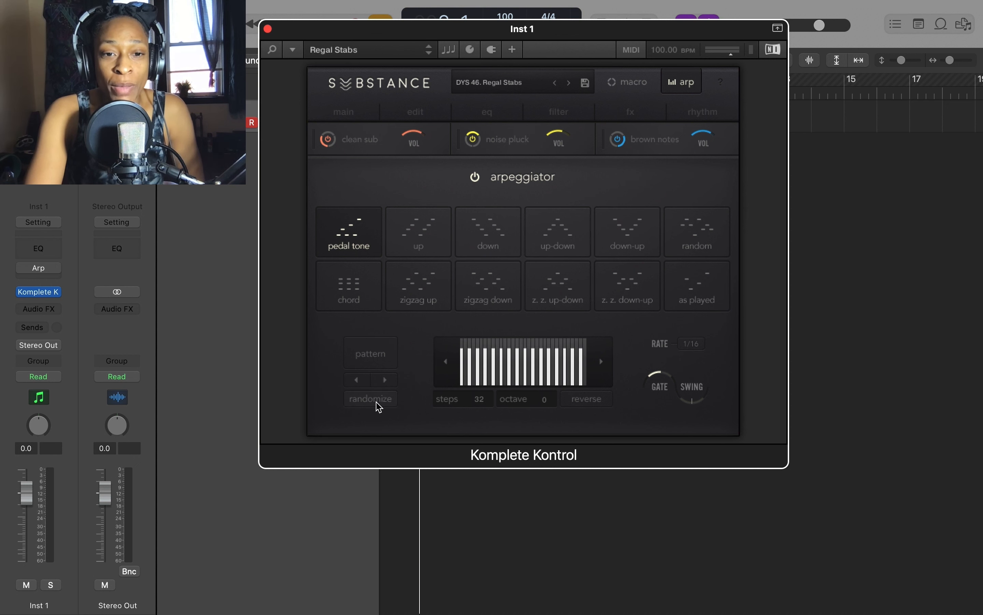
Randomize the arp pattern three times and restore the first simple pattern
left_click(378, 400)
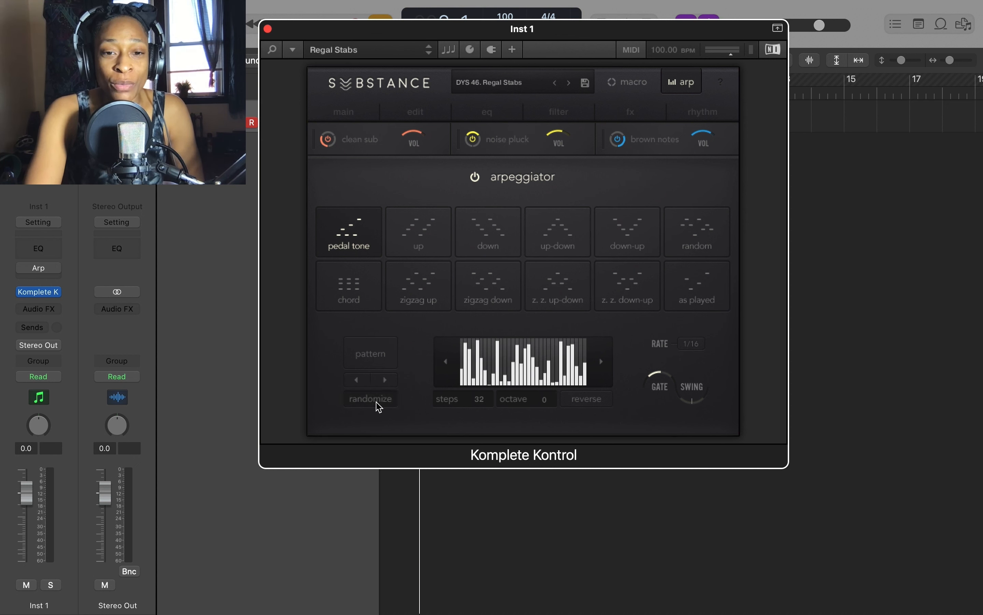
left_click(378, 401)
left_click(378, 400)
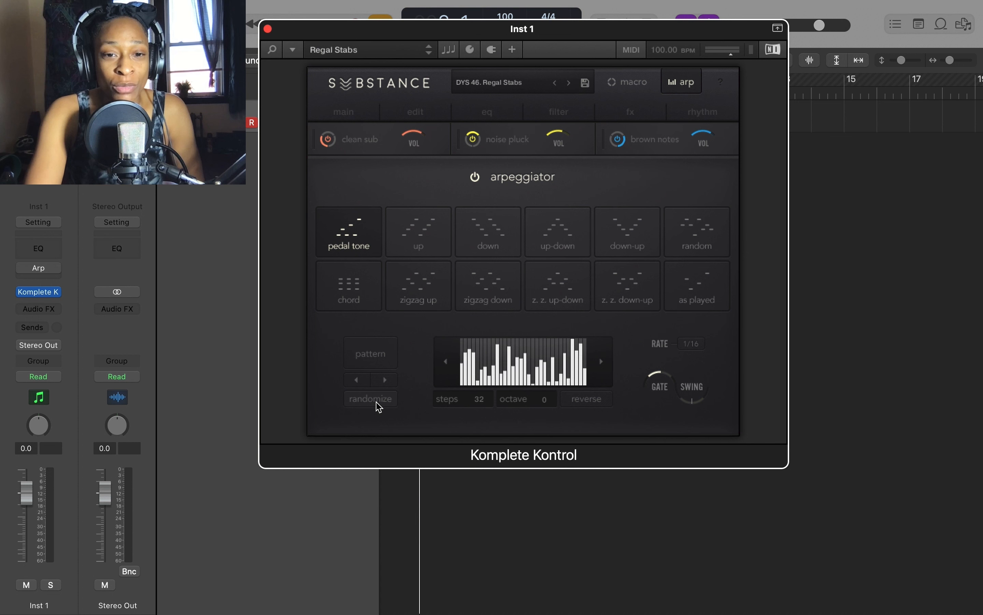
left_click(369, 359)
left_click(377, 186)
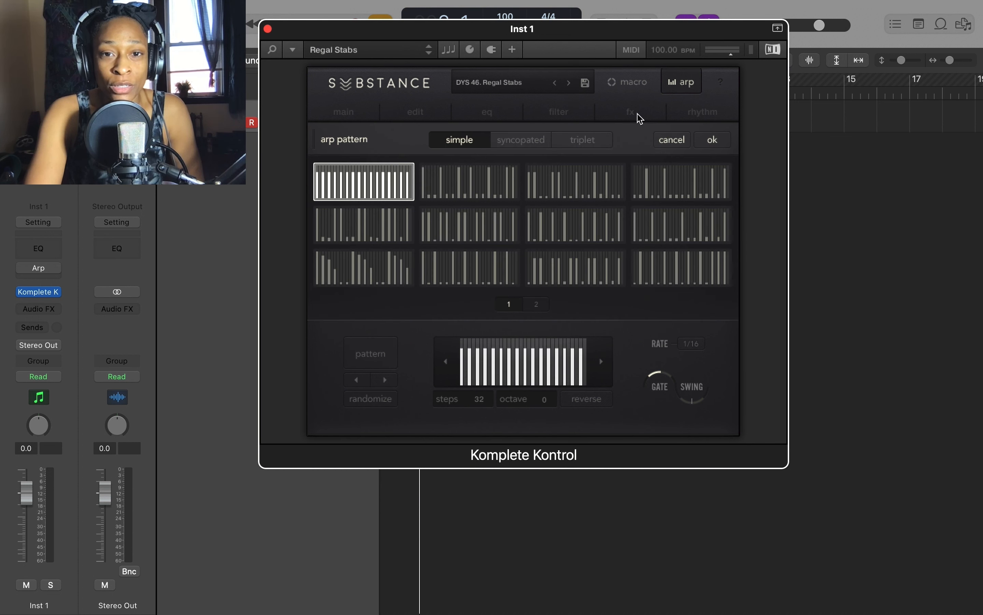
left_click(714, 140)
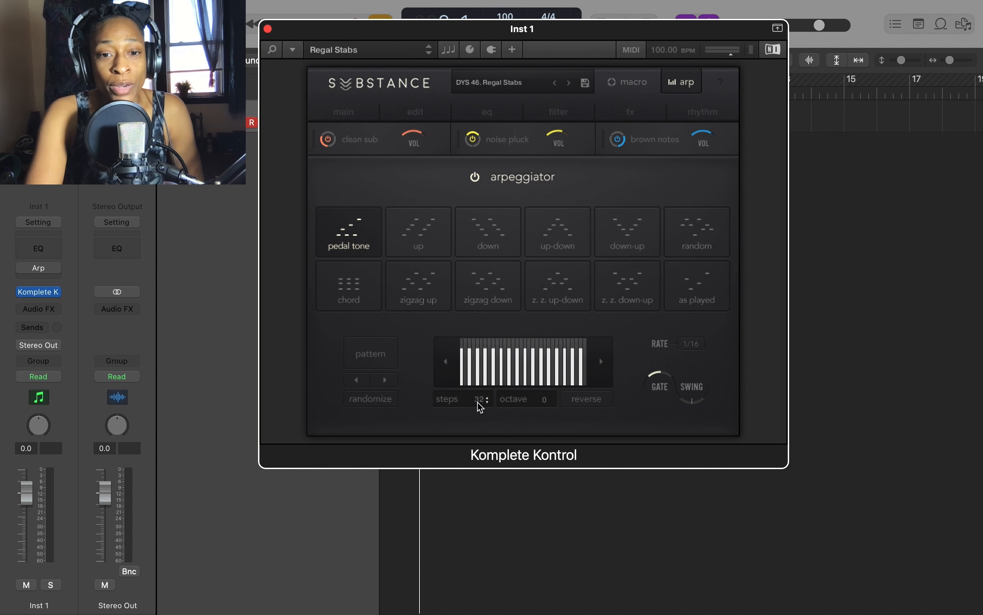
Raise the arp pattern's step count to 64 and return it to 32
left_click_drag(485, 402, 485, 321)
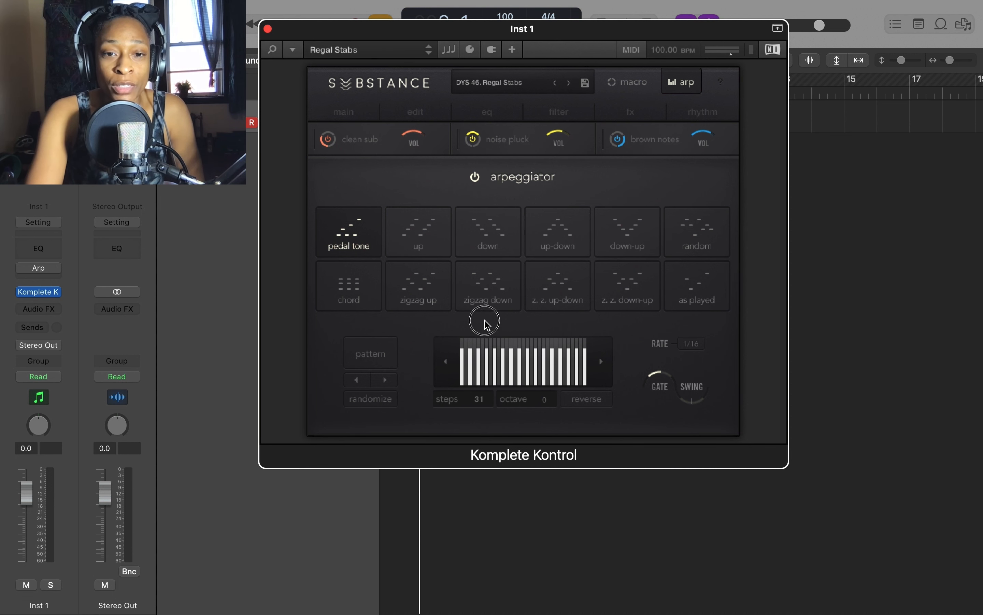
left_click_drag(486, 402, 472, 272)
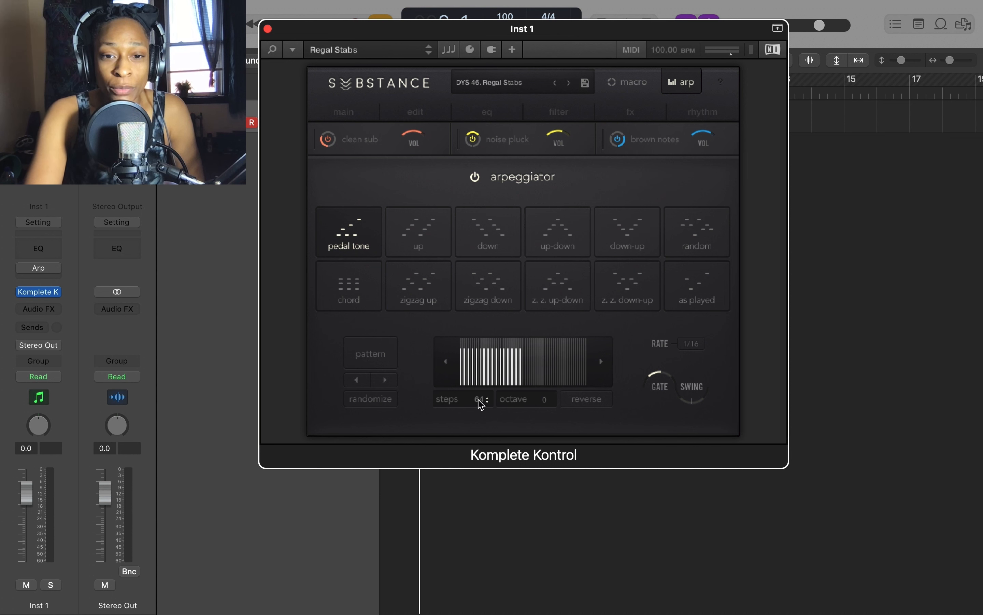
left_click_drag(483, 402, 506, 485)
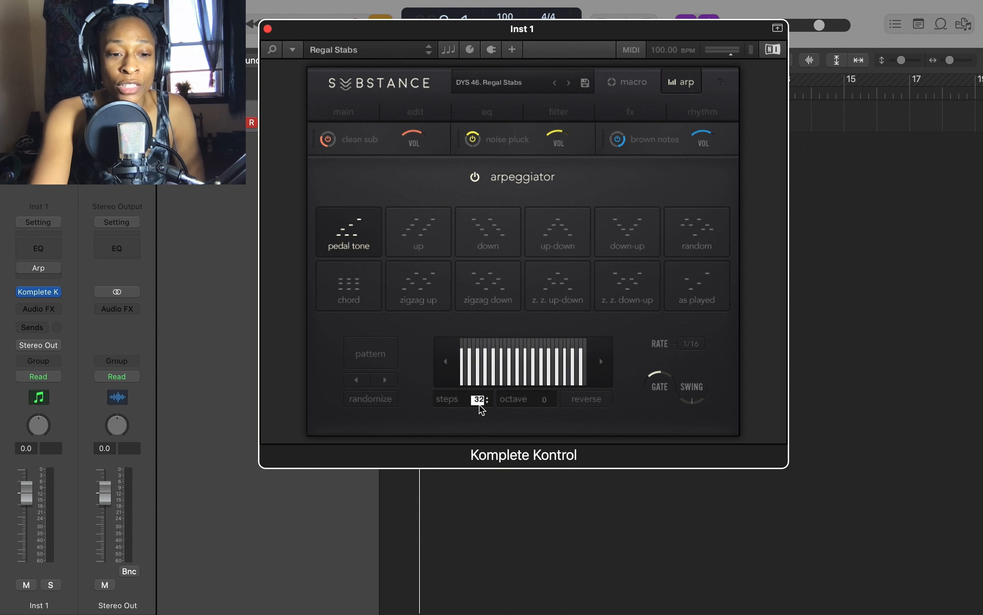
Try to set the arp pattern's step count to 4
type("4")
key("Return")
key("BackSpace")
key("BackSpace")
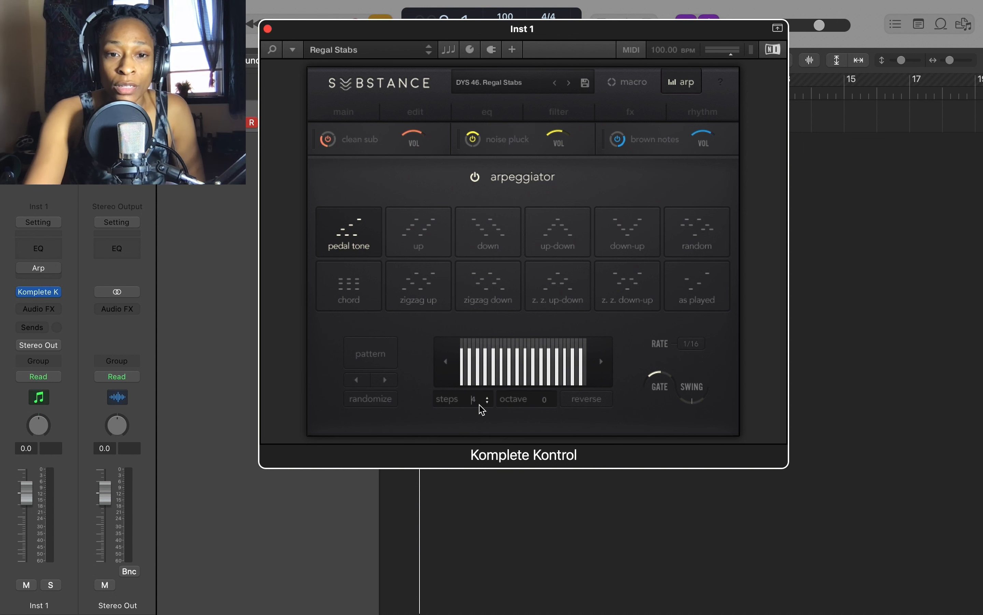
key("Return")
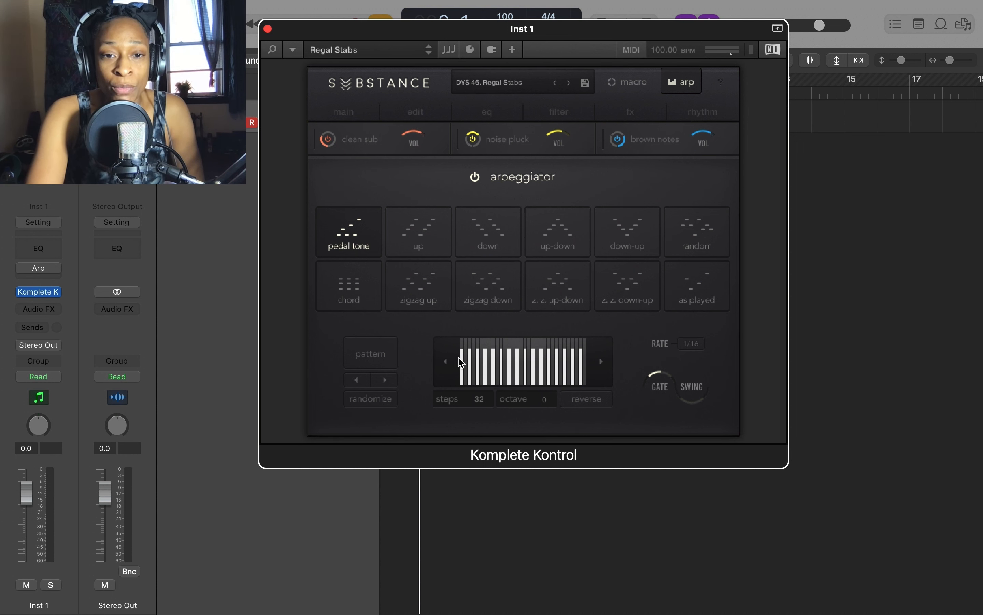
Slightly lower the second tall bar of the arp pattern, and try a higher octave setting before resetting it to 0
mouse_move(470, 352)
left_mouse_down()
mouse_move(470, 373)
mouse_move(471, 333)
mouse_move(476, 369)
left_mouse_up()
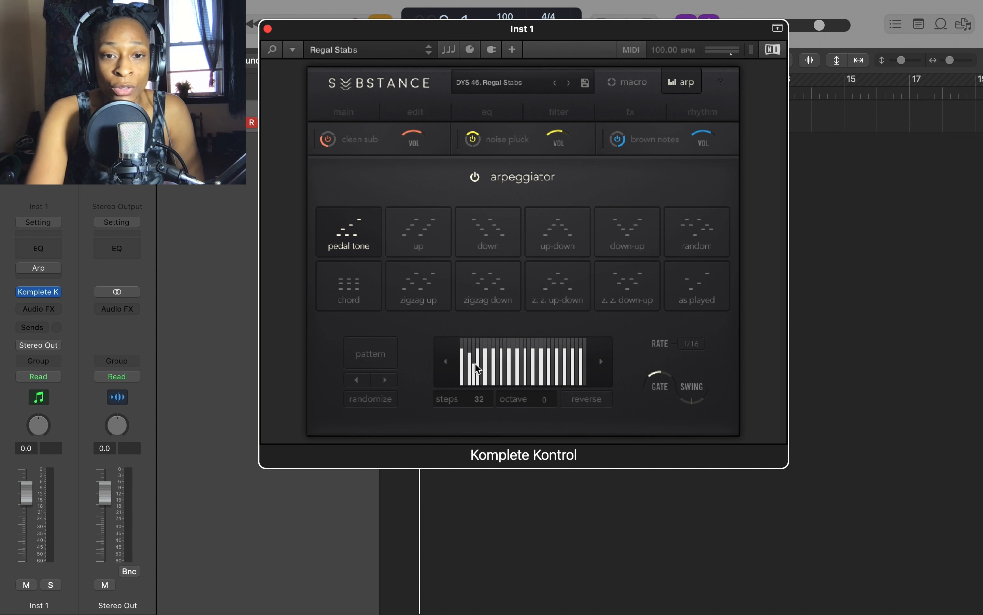
left_click(475, 381)
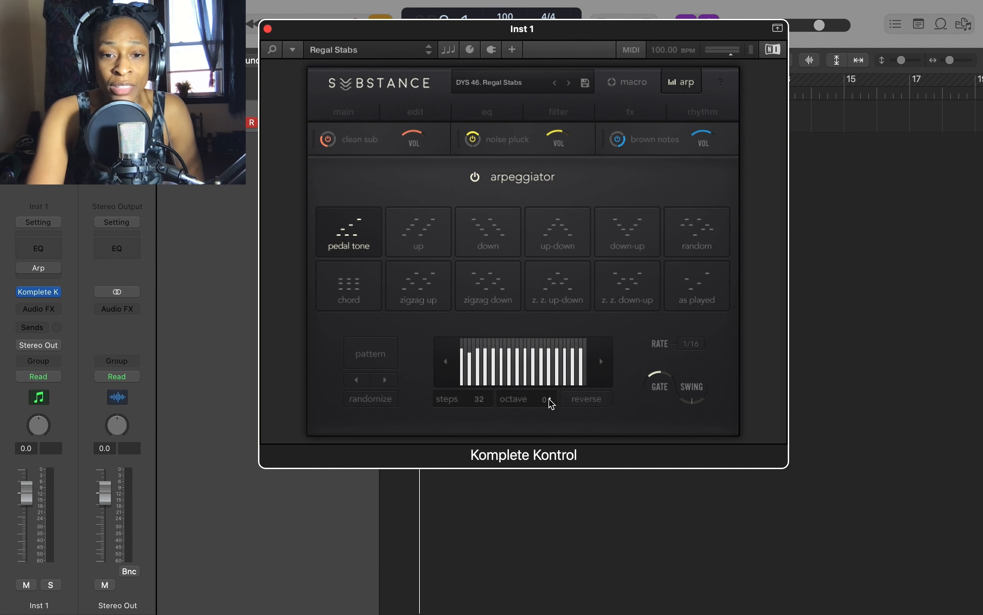
left_click_drag(551, 401, 545, 205)
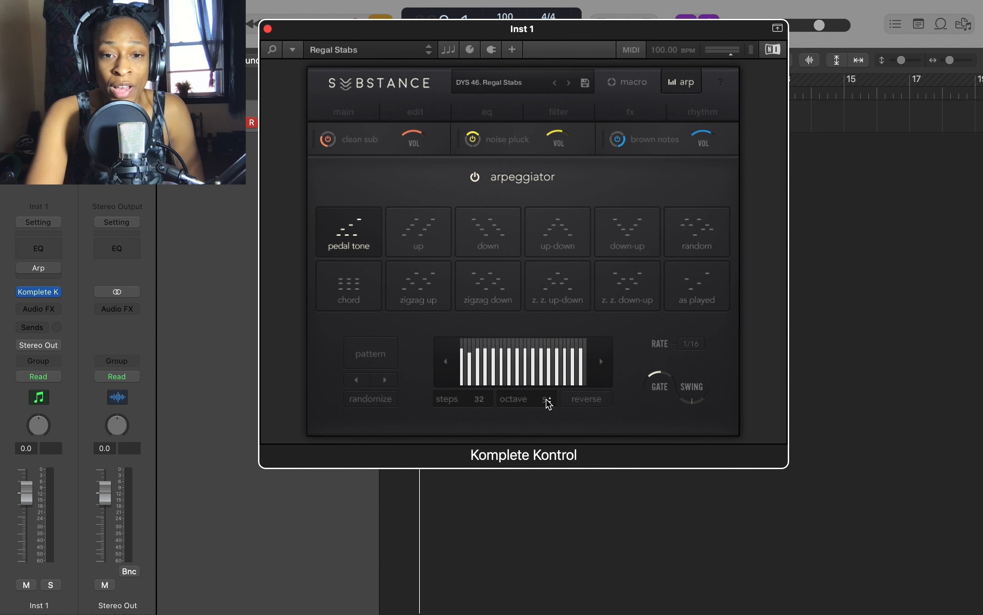
left_click_drag(547, 402, 596, 412)
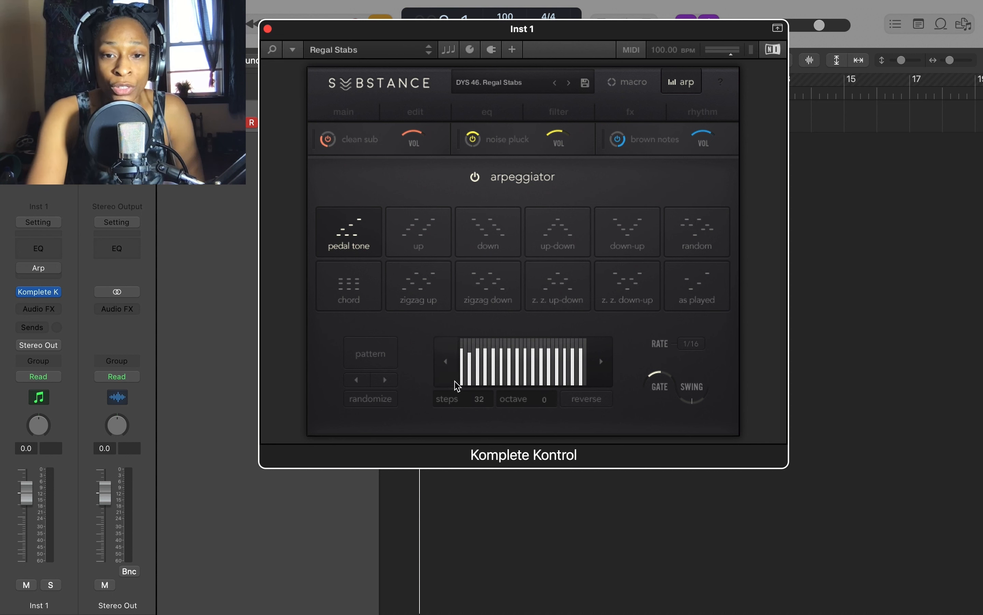
Reverse the edited arp pattern, switch to the previous preset pattern and toggle its reversal
left_click(585, 400)
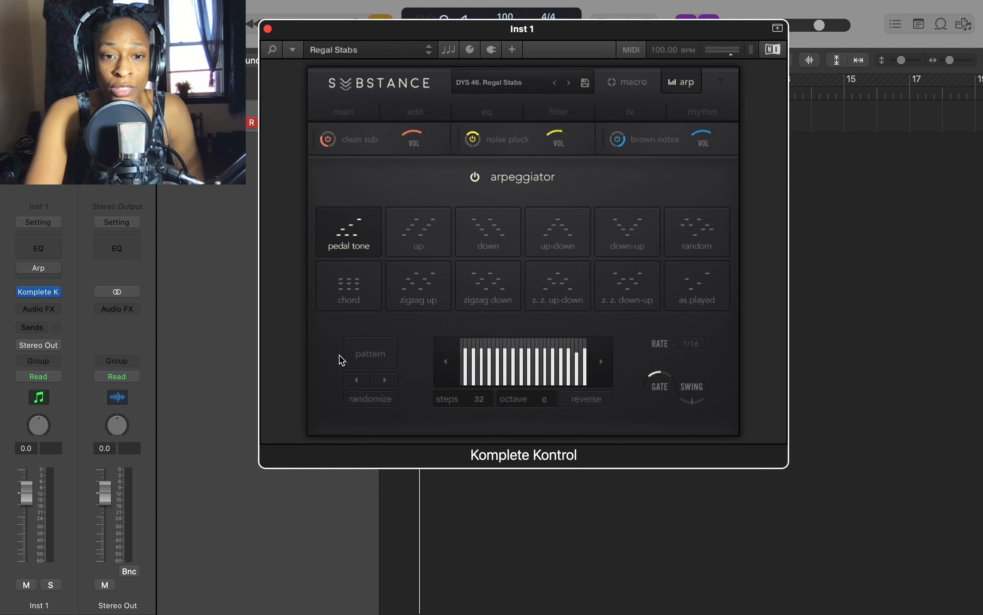
left_click(357, 380)
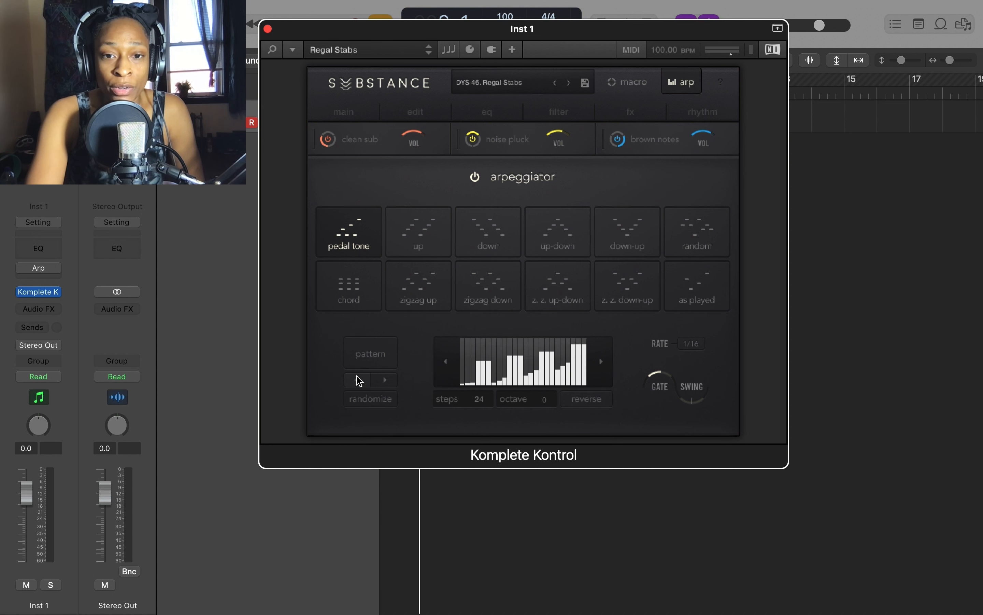
left_click(577, 402)
left_click(575, 402)
left_click(575, 401)
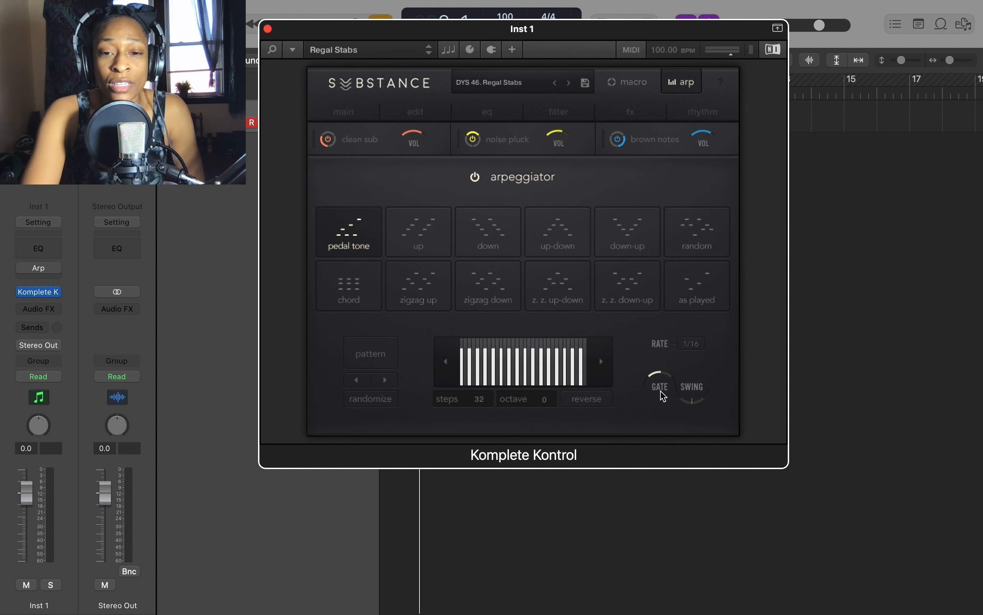
Set the arpeggiator rate to the dotted value 1/8d, moving the plugin window clear of the transport display
left_click(698, 345)
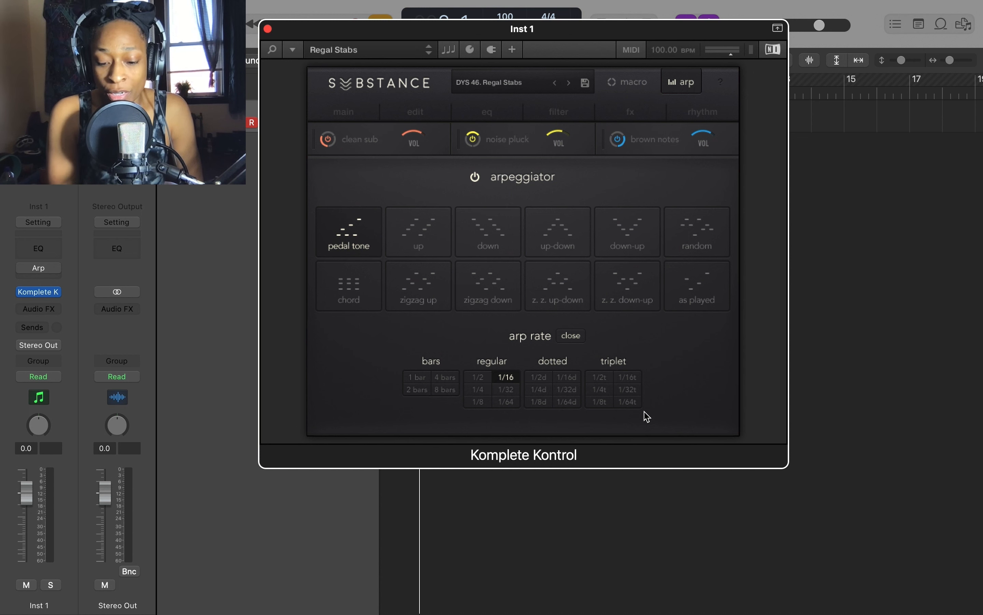
left_click_drag(323, 31, 337, 162)
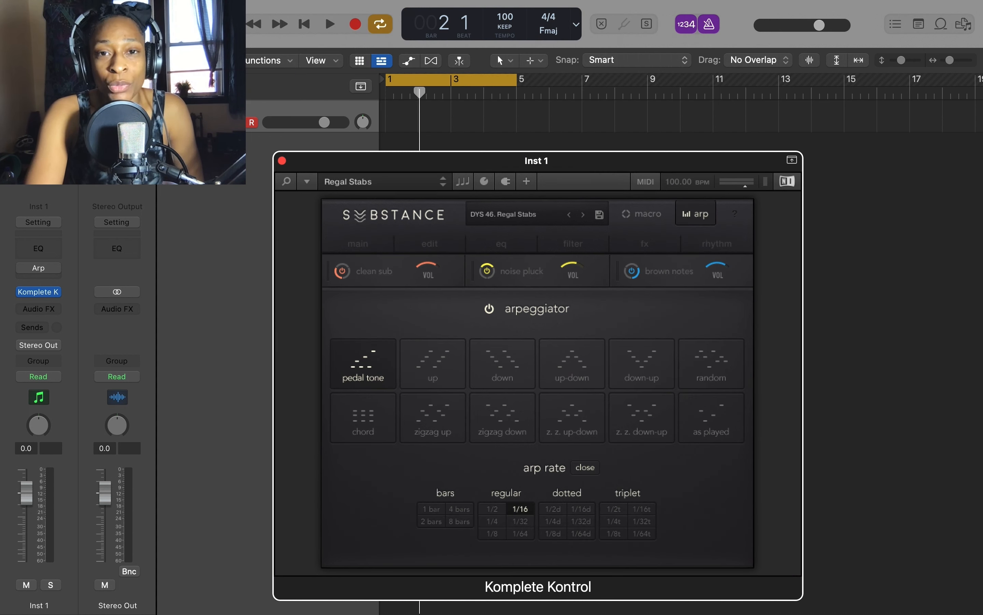
left_click_drag(563, 170, 557, 111)
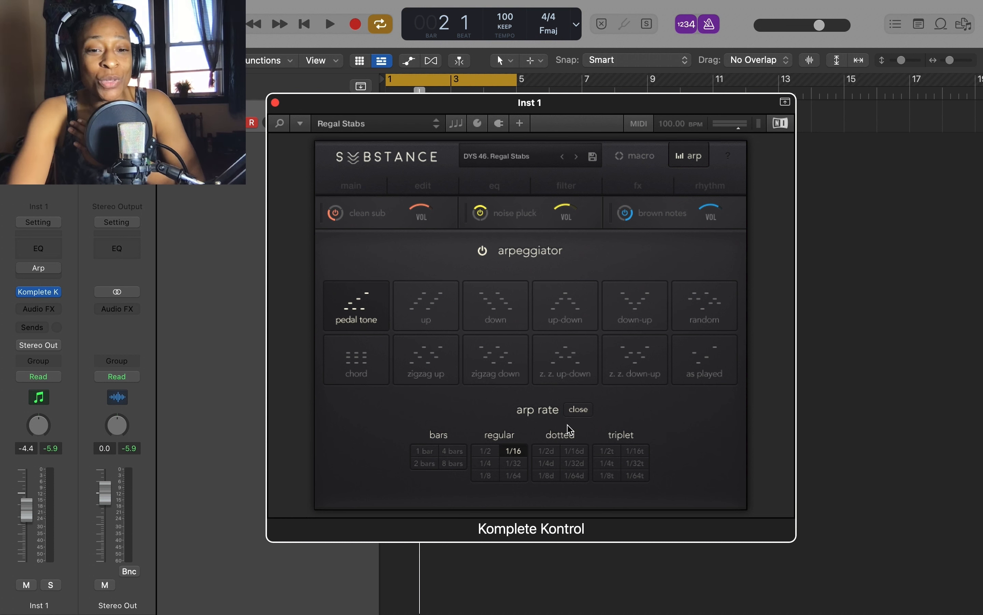
left_click(553, 476)
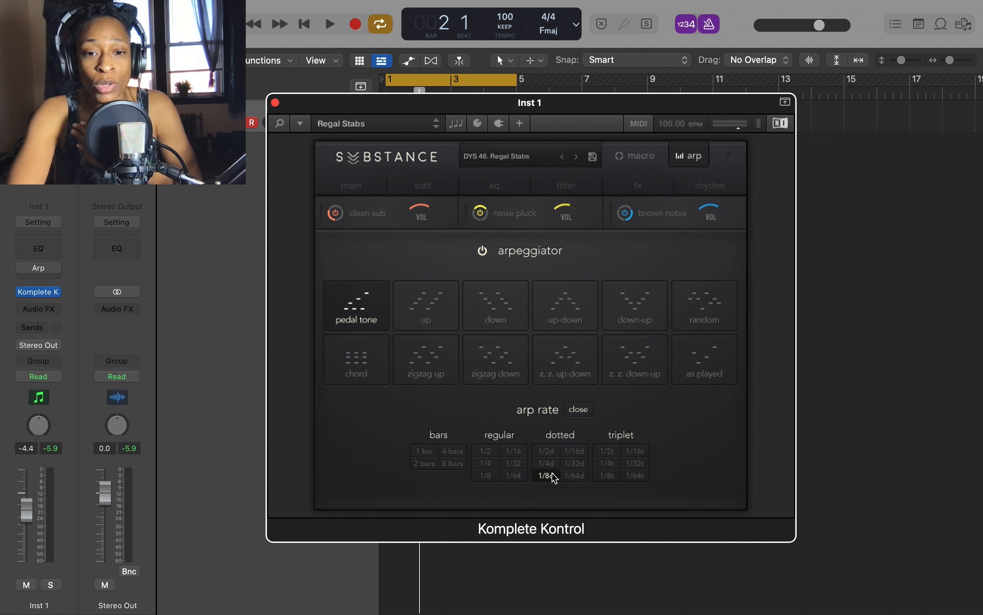
Close the arp rate chooser, try the random, chord and as played modes, and settle on the zigzag up arpeggio
left_click(581, 411)
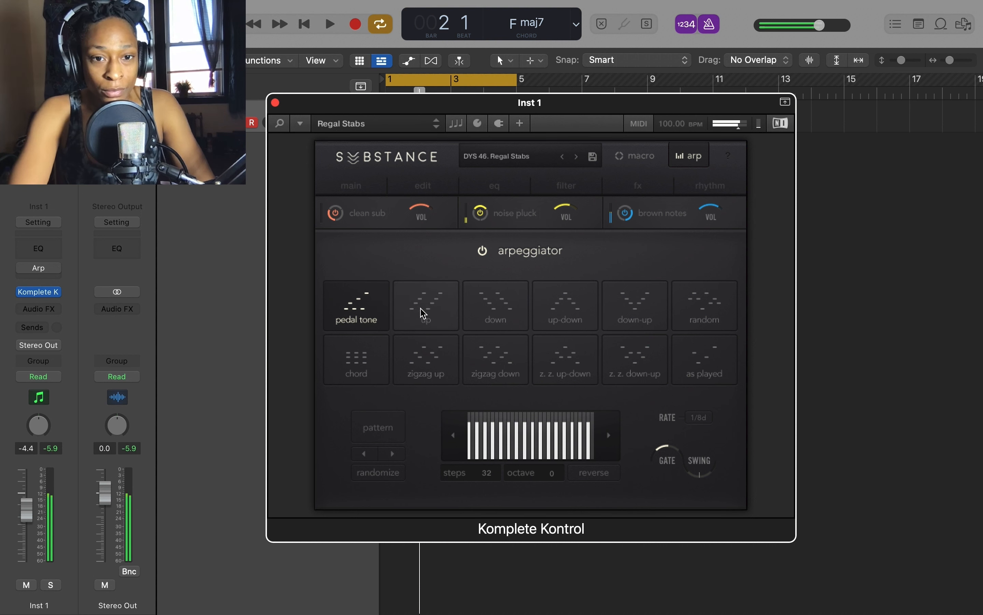
left_click(707, 309)
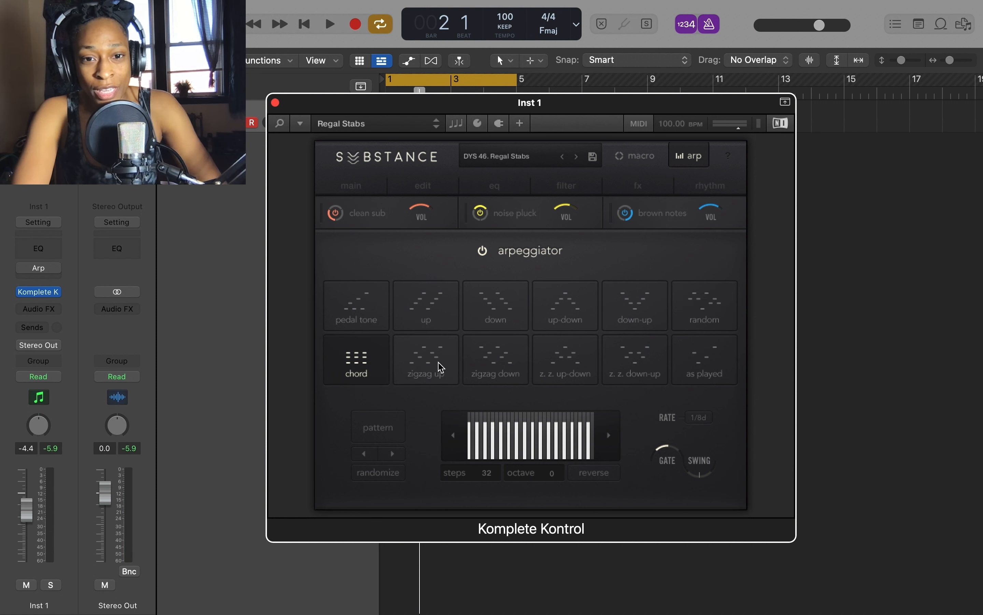
left_click(426, 368)
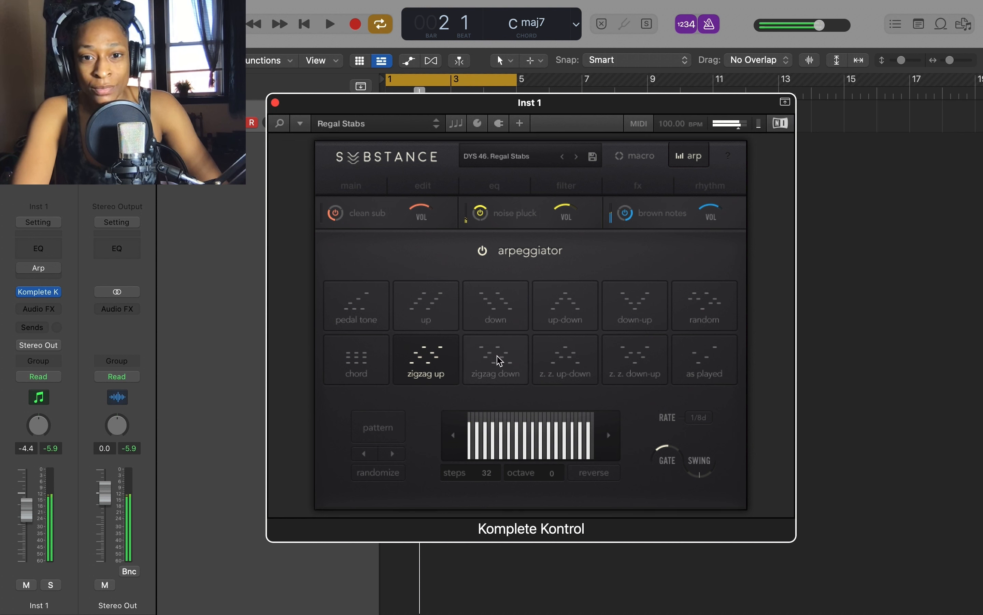
left_click(715, 356)
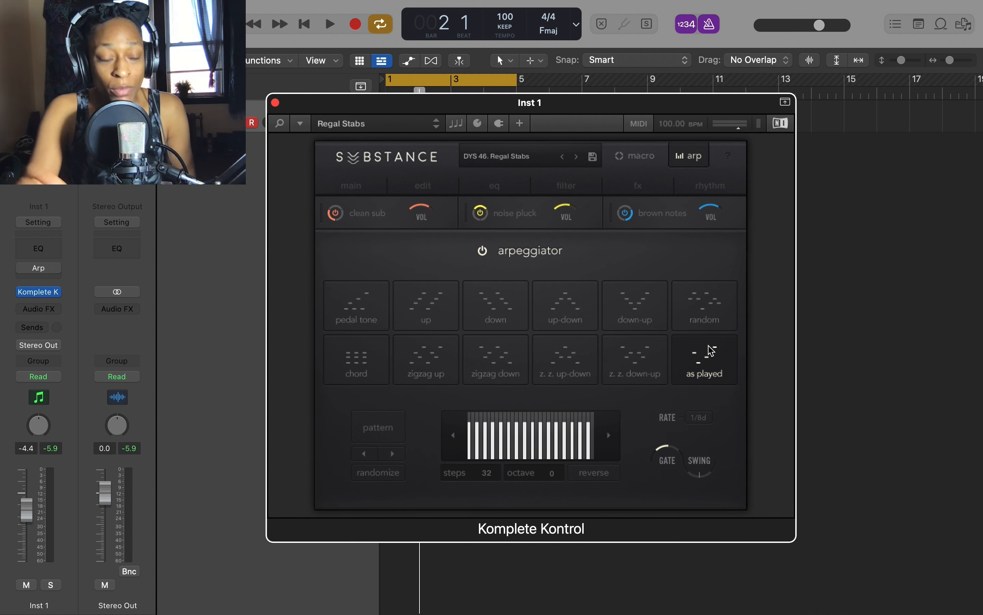
left_click(427, 361)
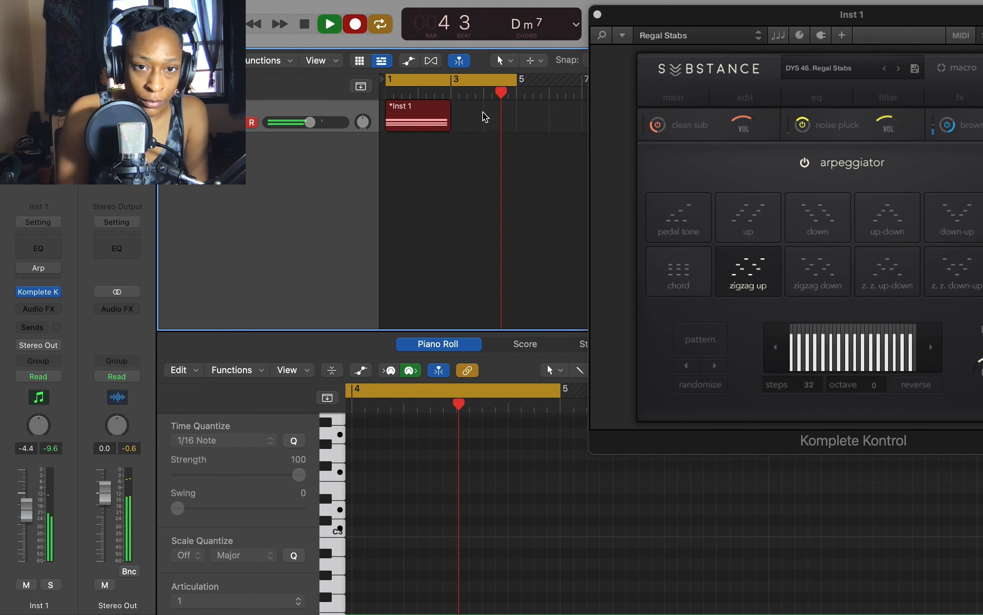
Stop recording the chord progression and play the recorded region back with the zigzag up arpeggio
key("space")
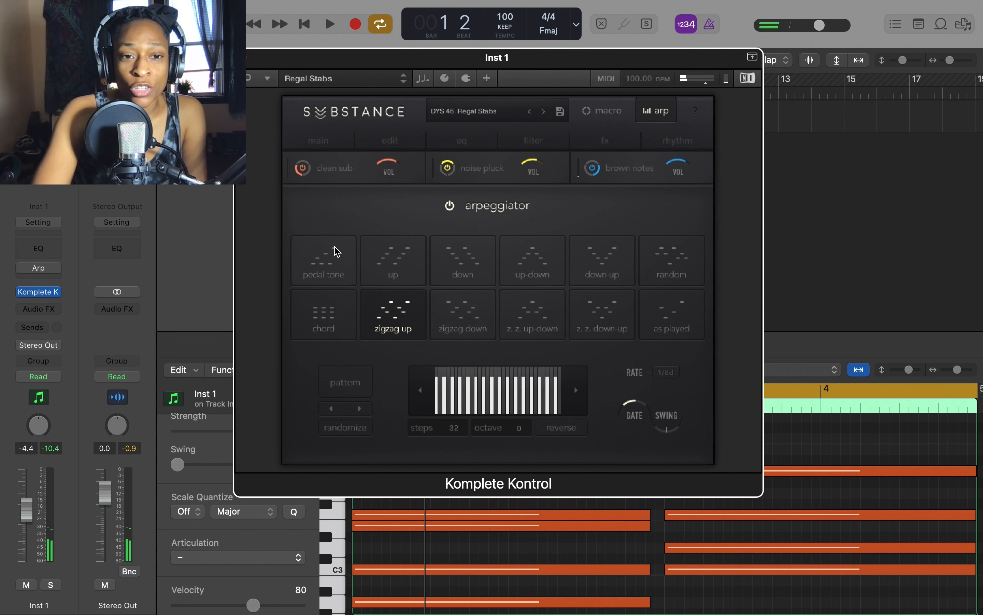
left_click(438, 306)
key("space")
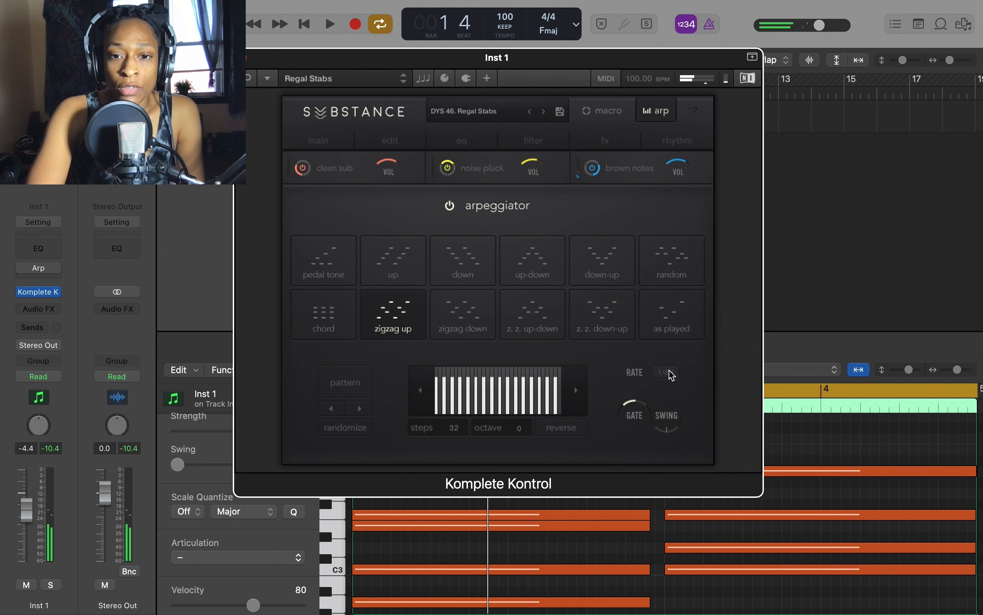
Try a syncopated arp pattern with the regular rates 1/16, 1/4 and 1/2, and settle on the dotted rate 1/4d
left_click(345, 382)
key("space")
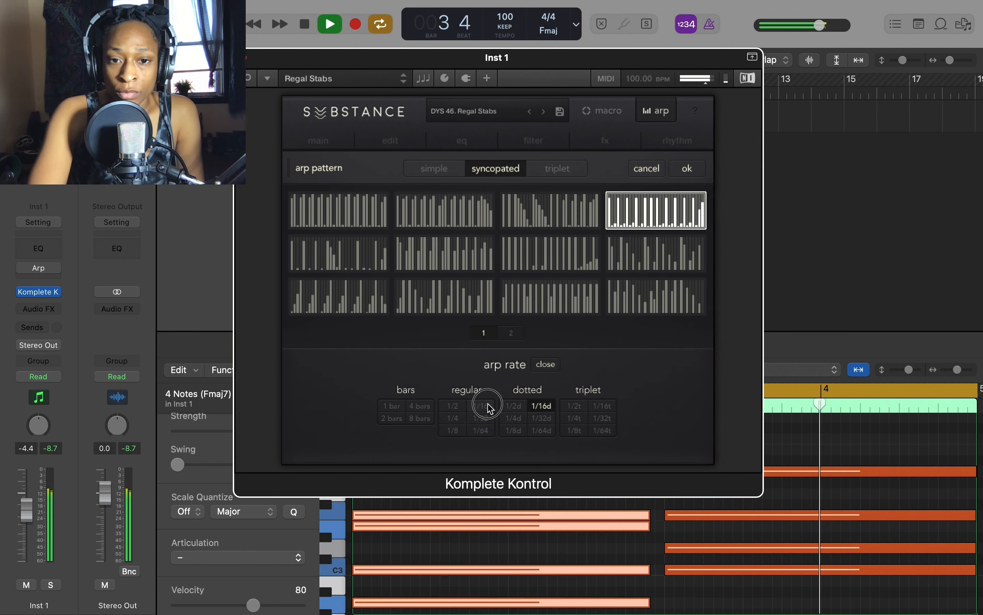
left_click(483, 406)
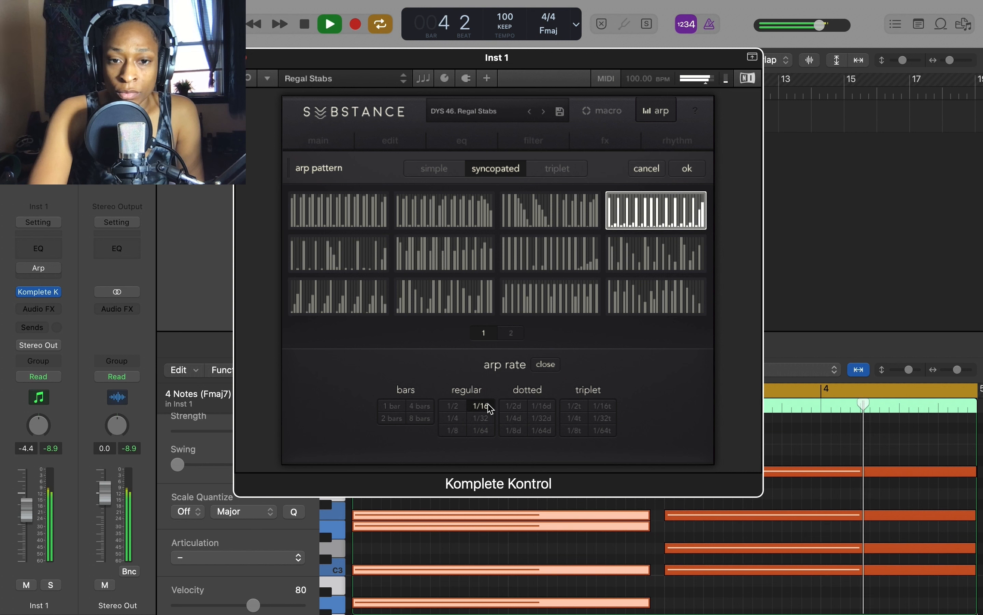
left_click(462, 420)
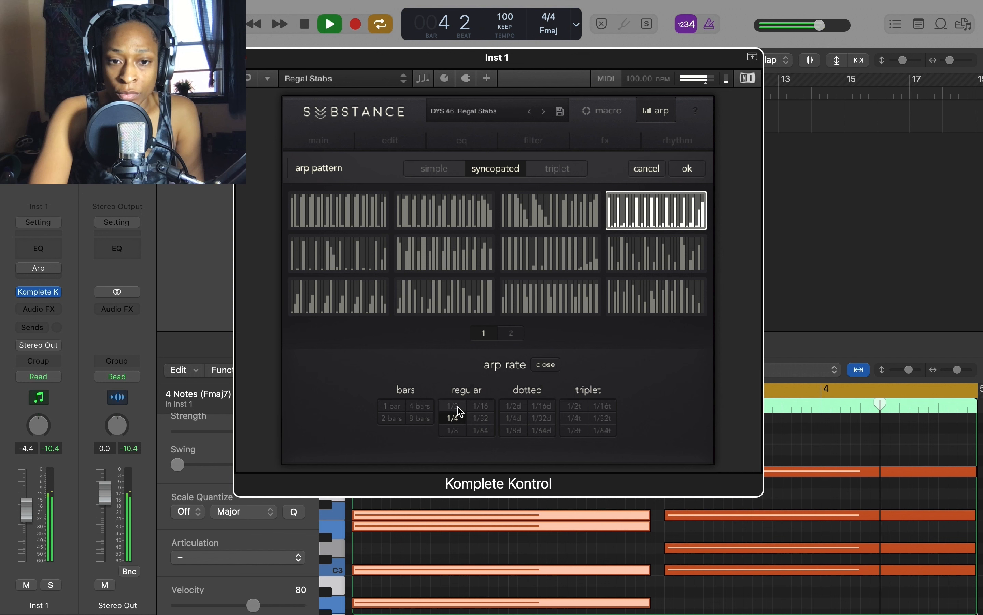
left_click(455, 406)
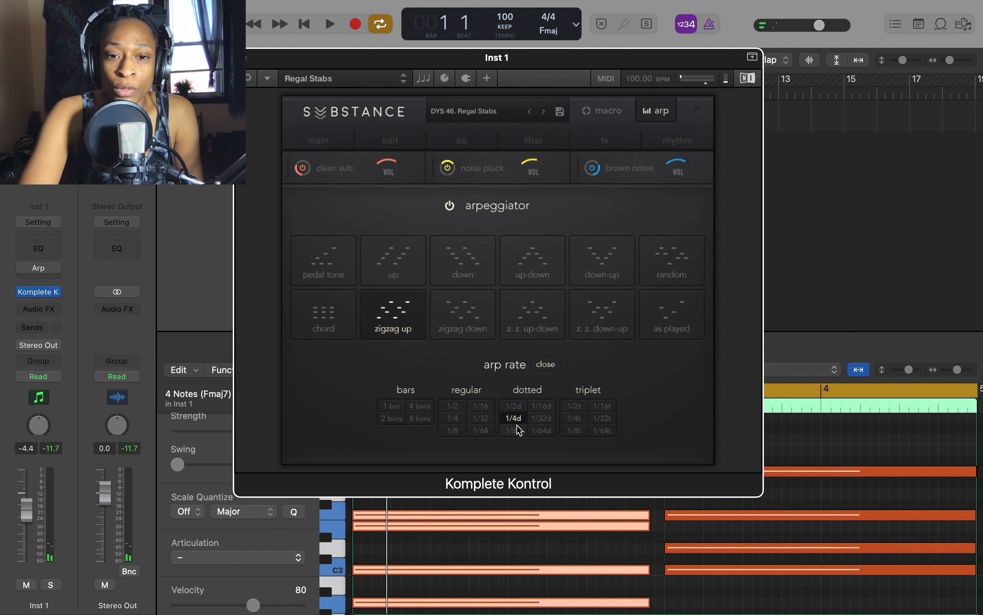
left_click(547, 365)
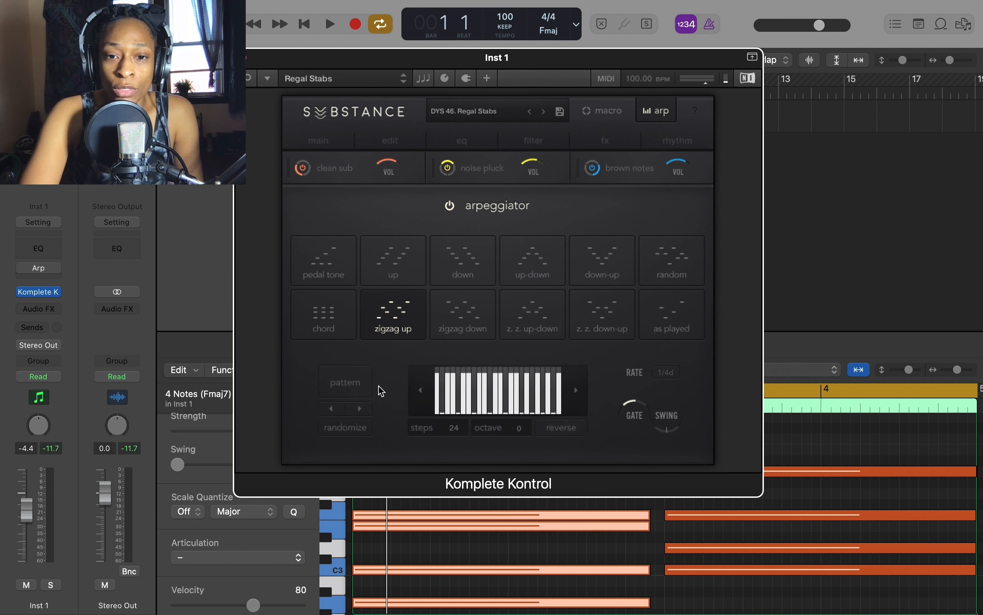
Raise the octave of the 24-step triplet arp pattern to 1, accept the pattern, and audition it with the recorded chords
left_click(345, 384)
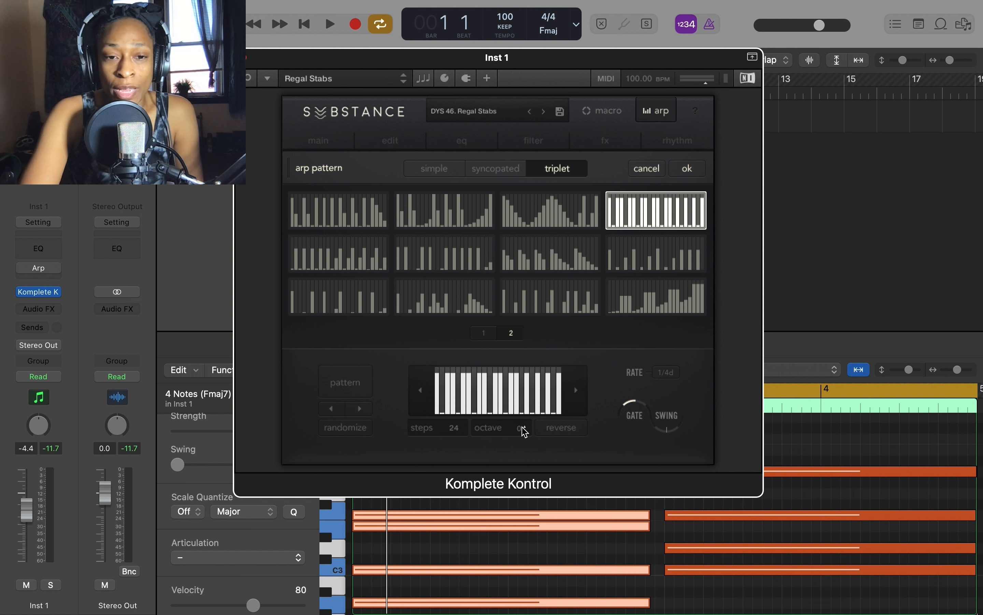
key("space")
left_click_drag(522, 426, 533, 392)
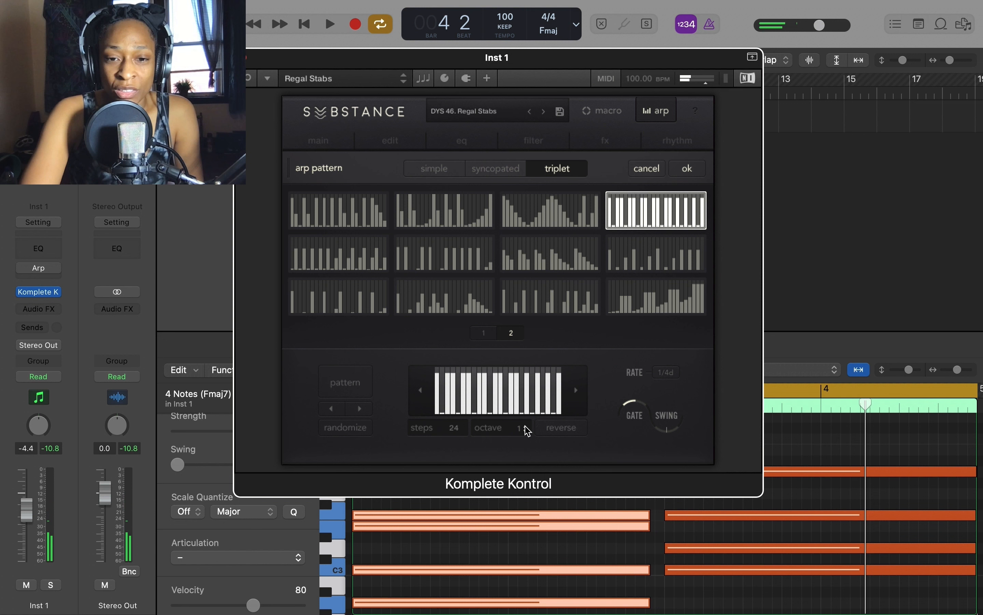
key("space")
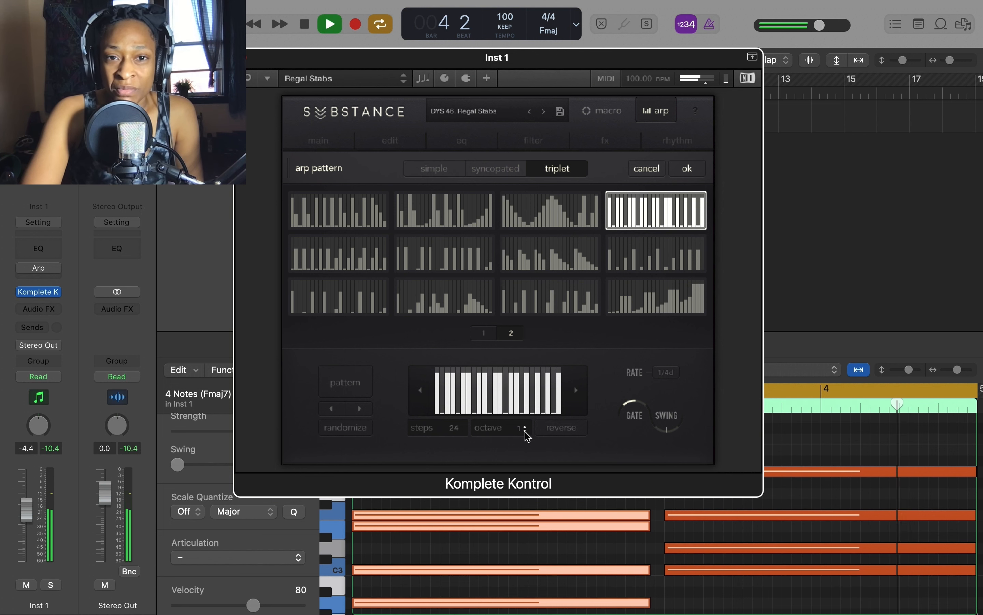
key("space")
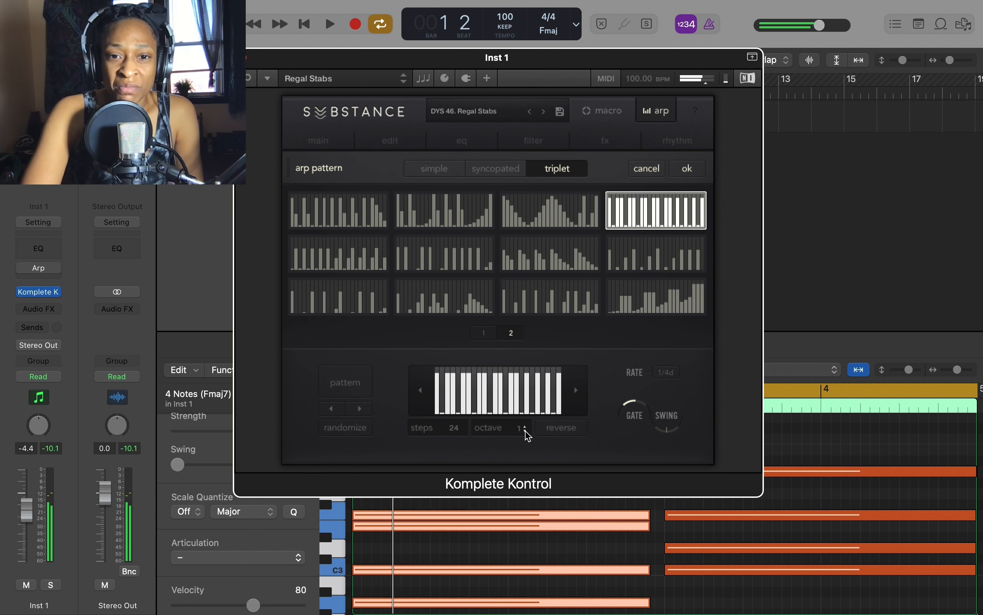
left_click(686, 168)
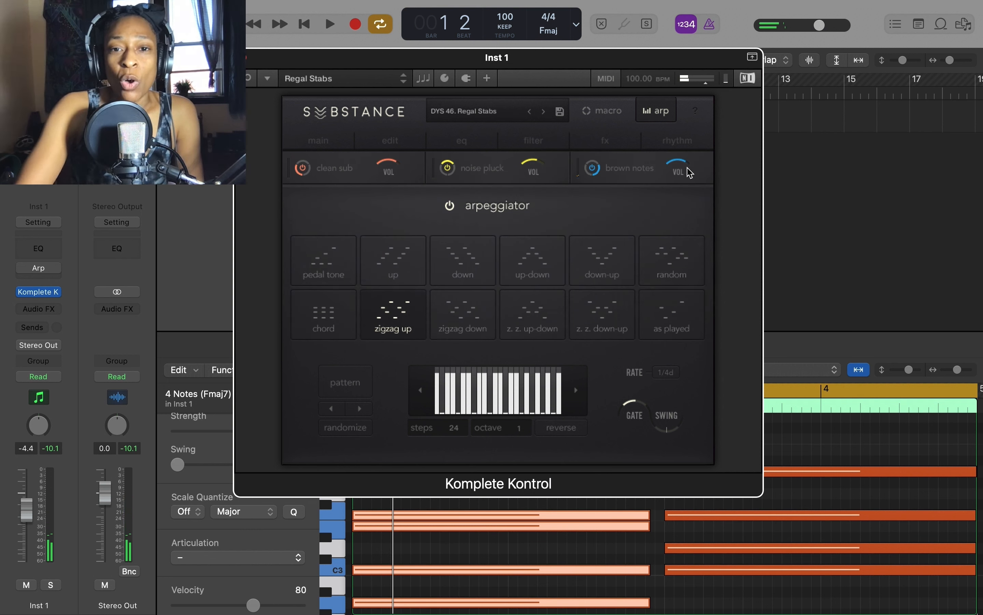
key("space")
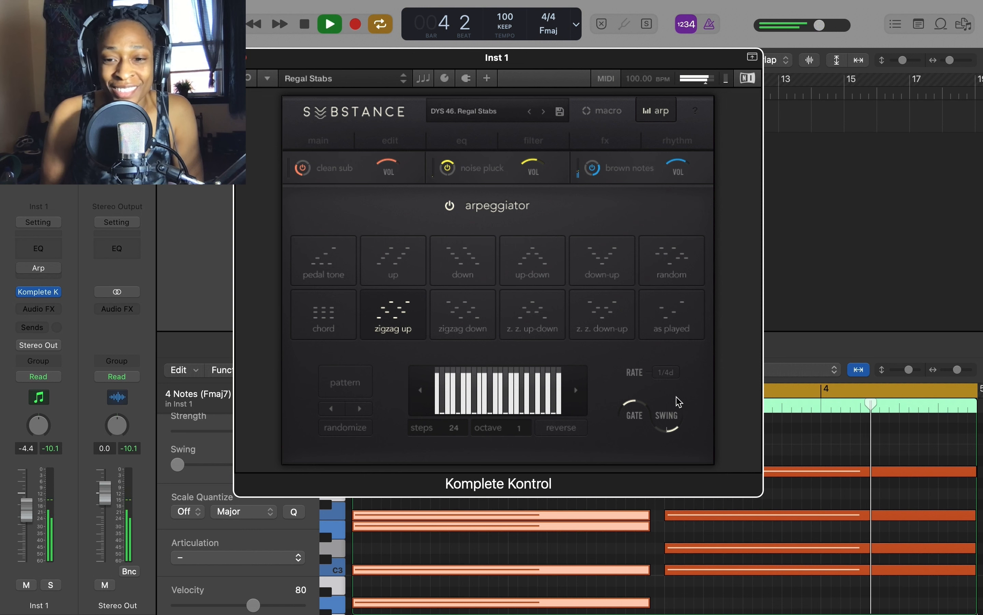
key("space")
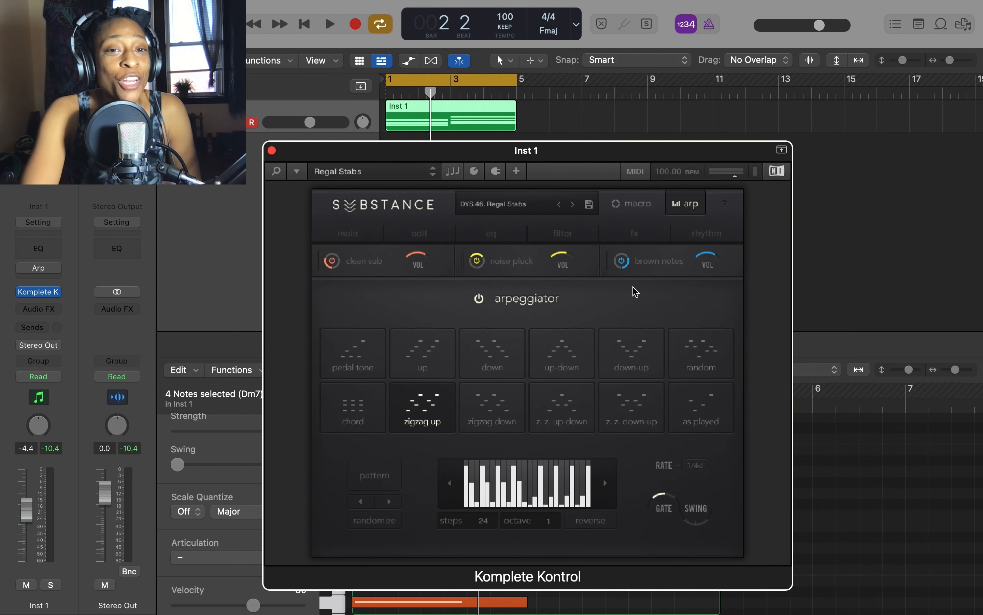
Turn on the global distort send for the rhythm modulation and adjust its drive and tone amounts while the loop plays
left_click(707, 233)
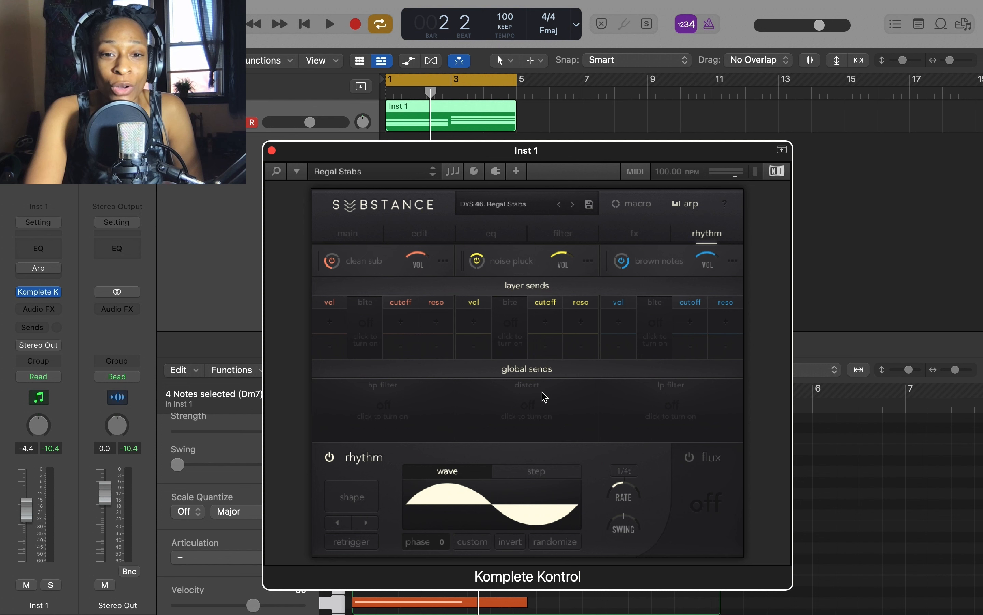
key("space")
left_click(526, 408)
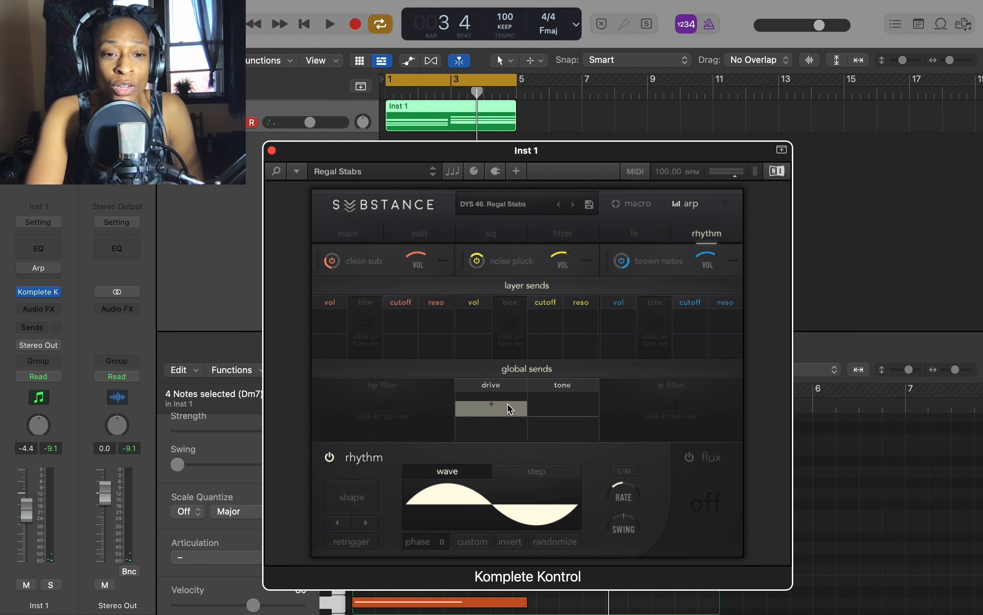
key("space")
left_click_drag(510, 408, 566, 344)
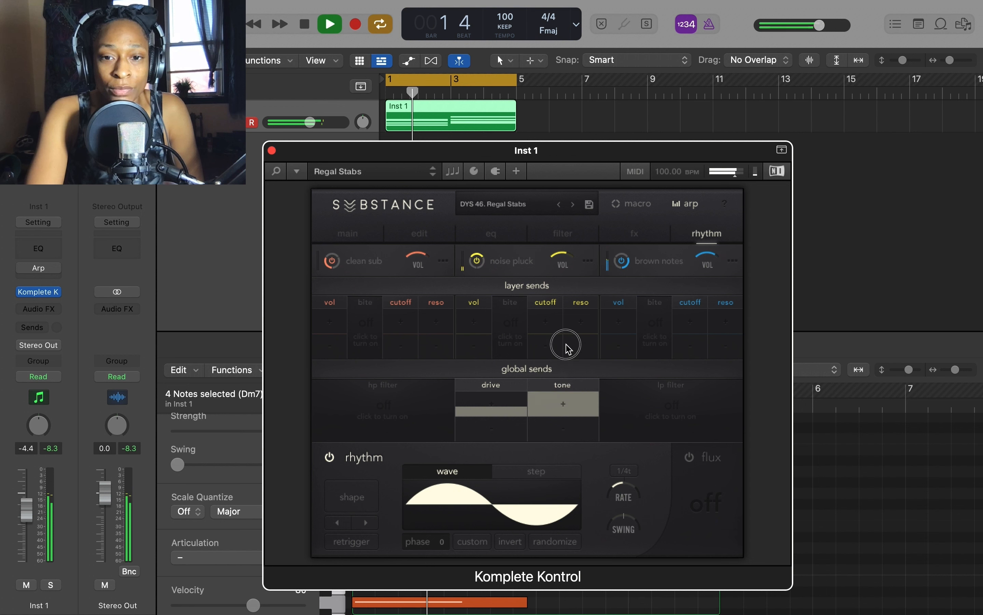
key("space")
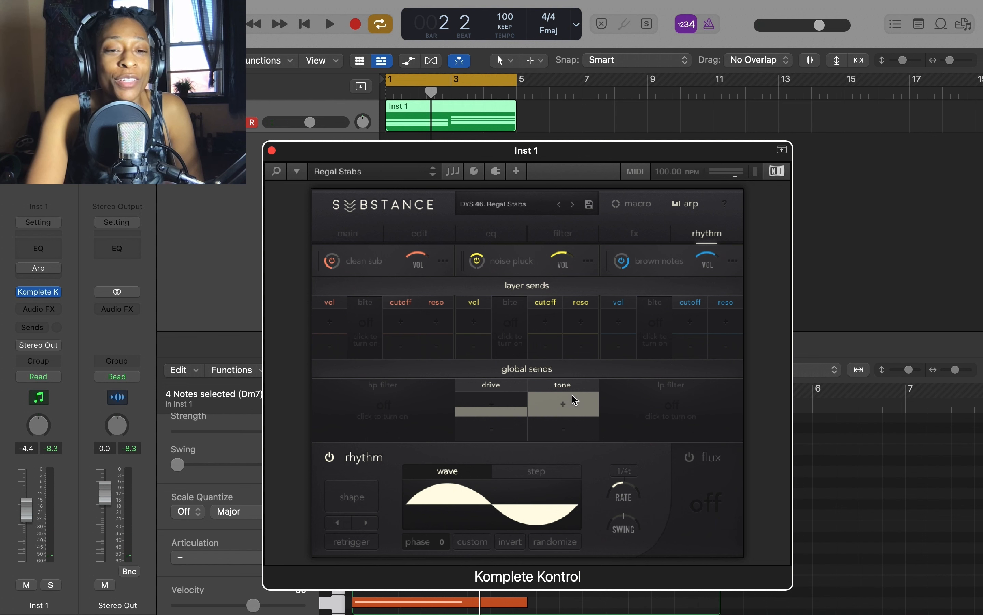
key("space")
left_click(567, 402)
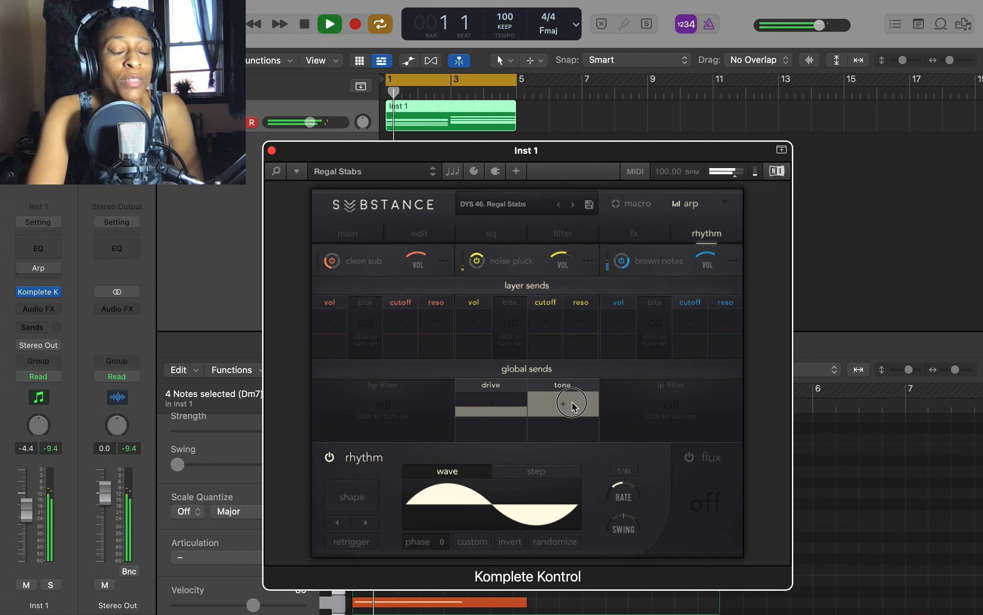
Turn on the global low-pass and high-pass filter sends and add small positive amounts to lp cut, lp reso and hp cut
left_click(676, 407)
key("space")
left_click_drag(637, 402, 660, 398)
mouse_move(697, 399)
left_mouse_down()
mouse_move(698, 351)
mouse_move(724, 431)
mouse_move(707, 400)
left_mouse_up()
left_click(366, 376)
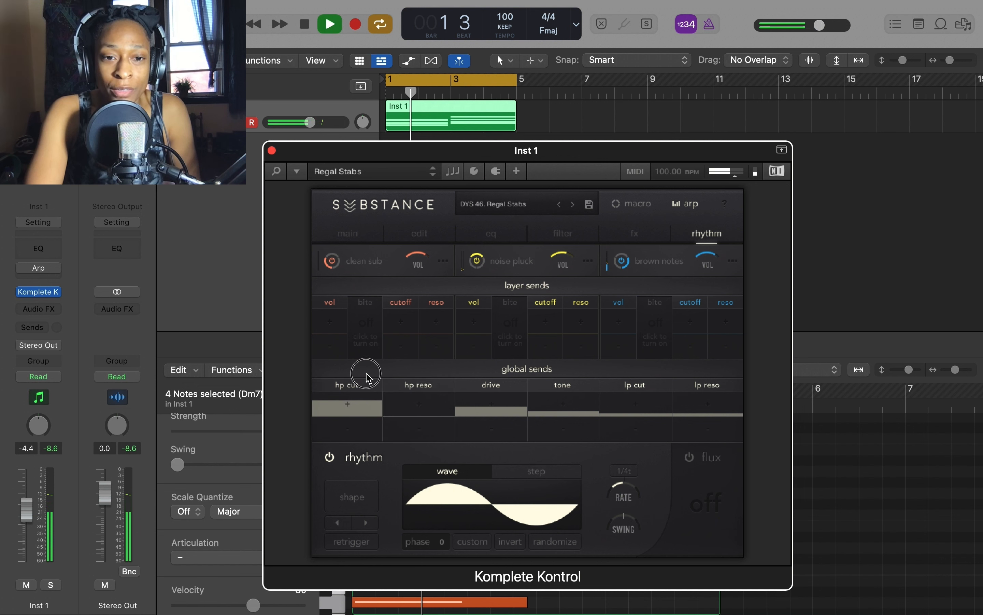
left_click_drag(366, 373, 369, 396)
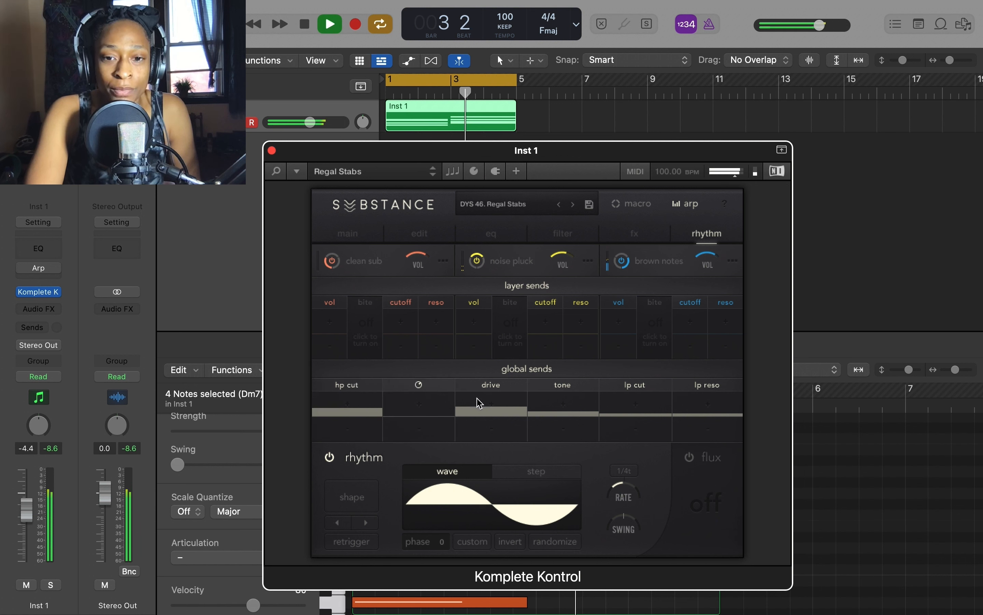
key("space")
Audition another rhythm wave shape, switch the rhythm to step mode, and toggle the step pattern's inversion on and off
left_click(359, 500)
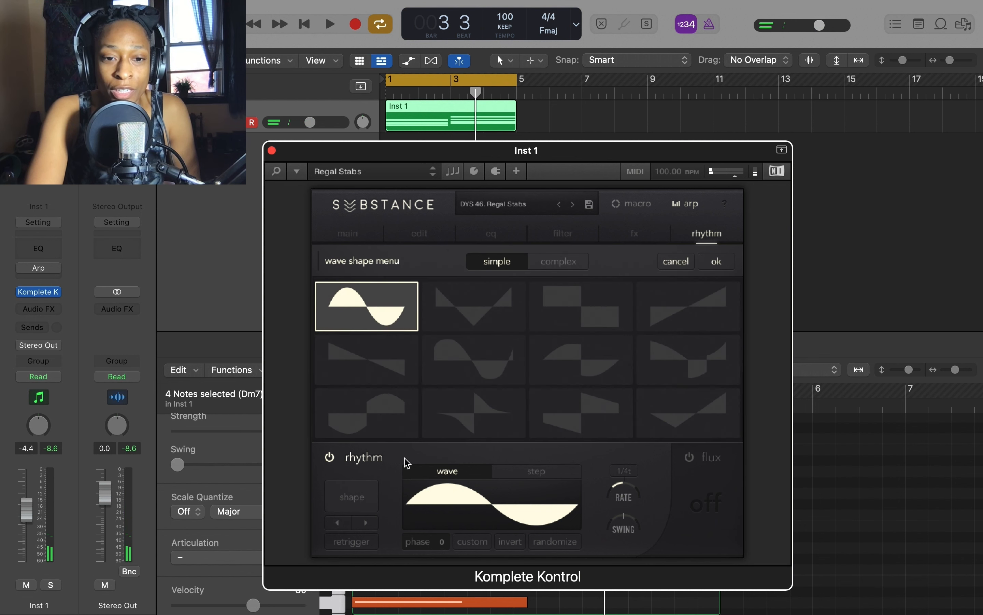
left_click(483, 372)
key("space")
left_click(538, 474)
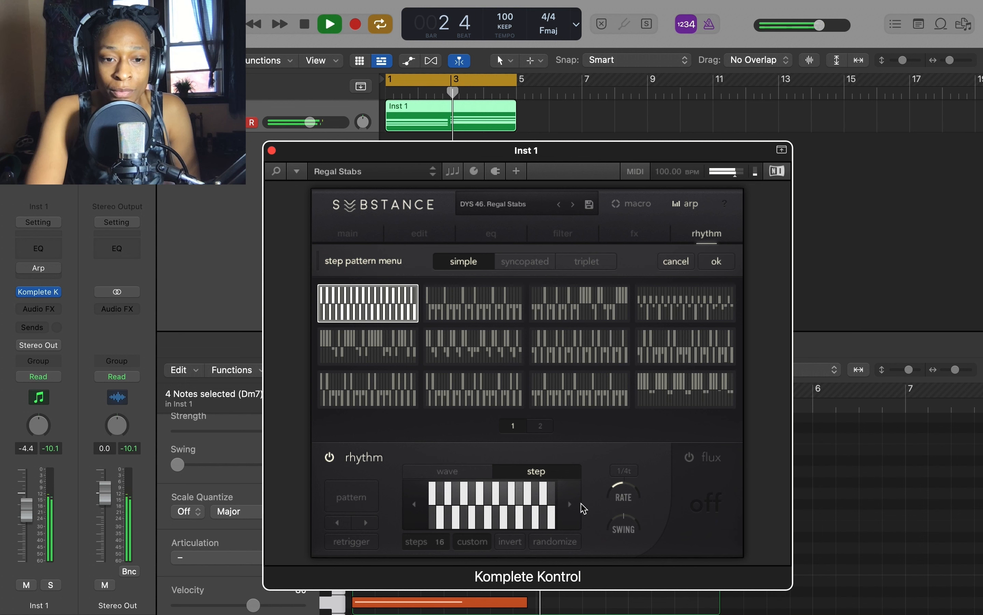
left_click(512, 544)
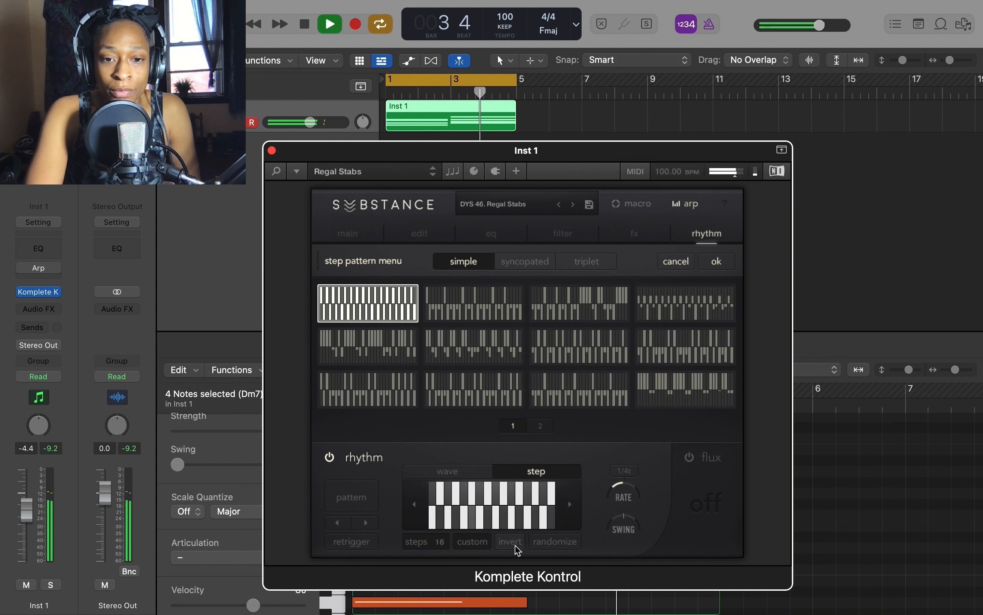
left_click(512, 544)
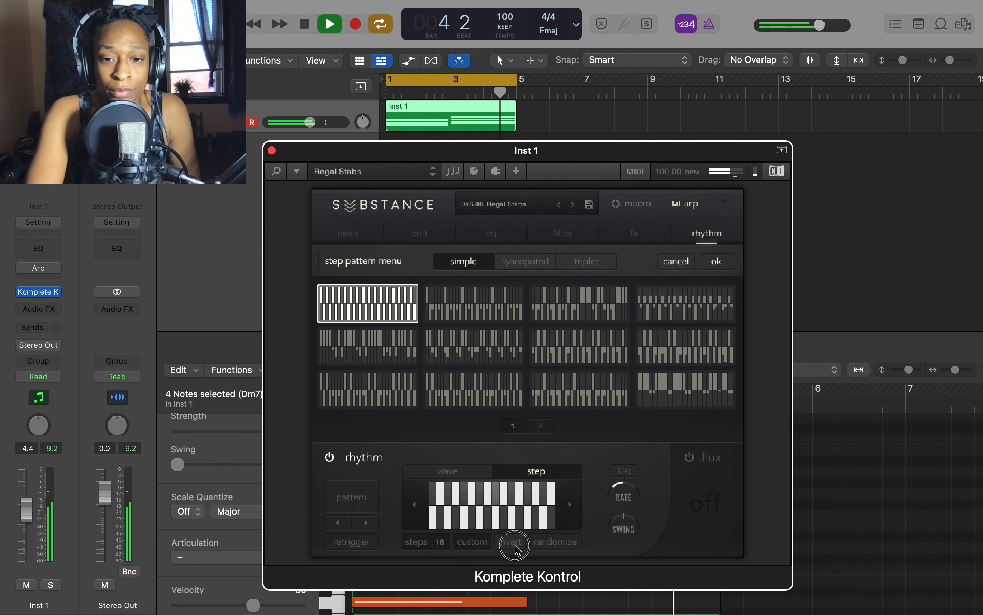
Turn on flux, open its editor, and try the flux rates 1/2 and 1/16
left_click(691, 459)
left_click(716, 504)
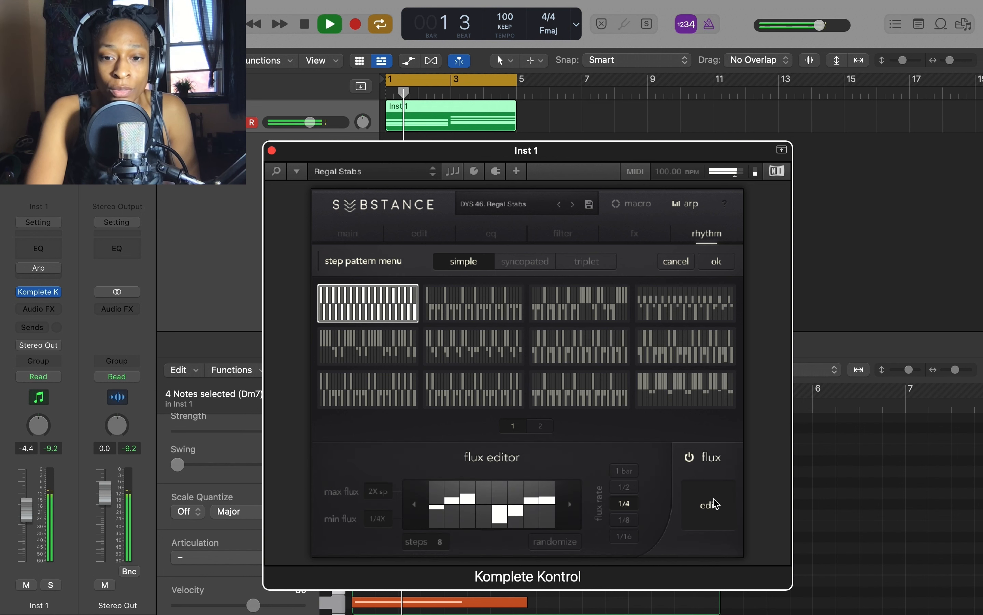
left_click(626, 489)
left_click(629, 536)
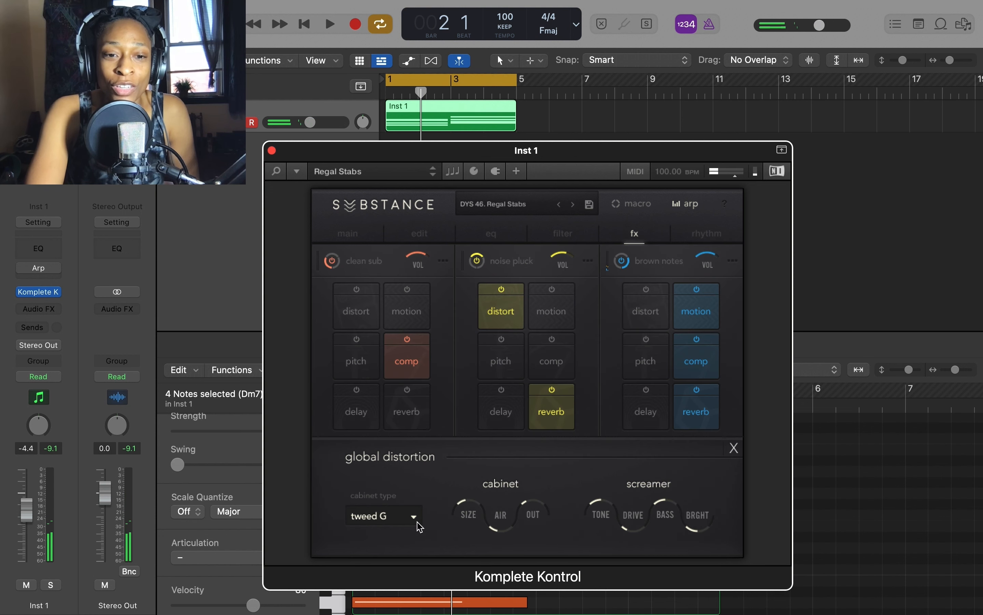
View the global distortion's cabinet types without changing tweed G, and return to the rhythm settings with the loop playing
left_click(418, 521)
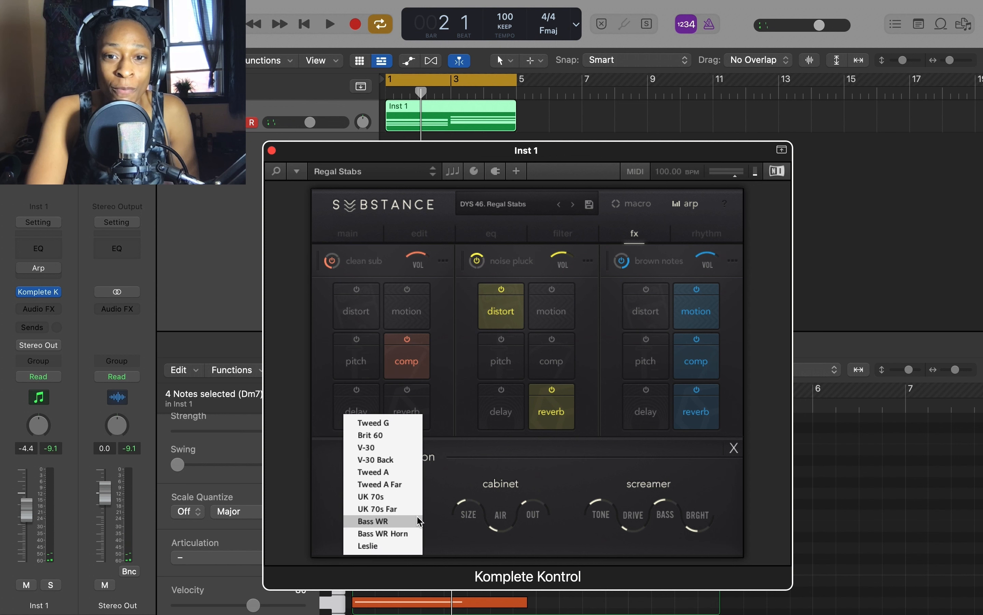
left_click(437, 486)
key("space")
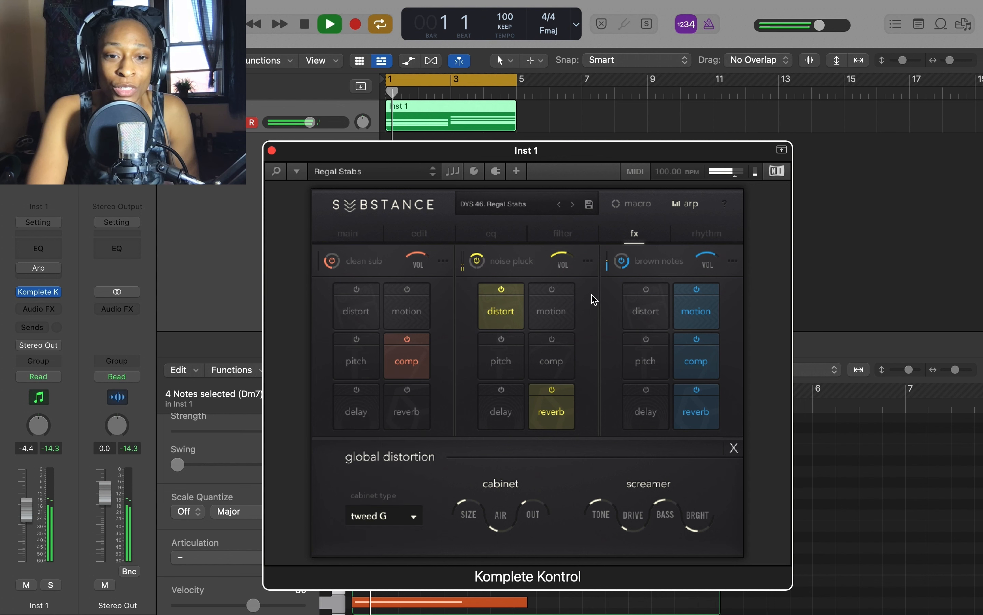
left_click(702, 231)
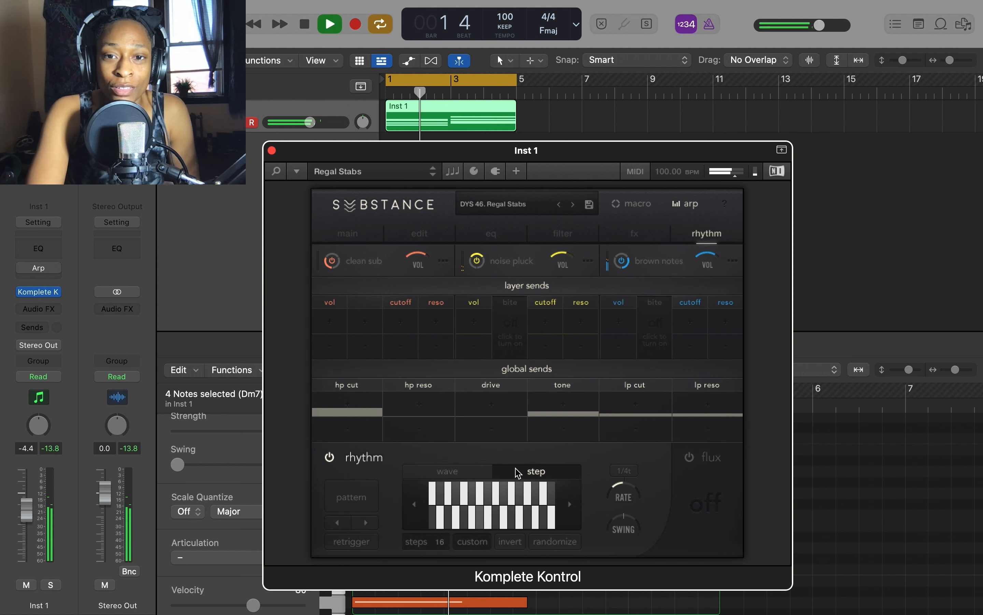
Turn the rhythm modulation off and resume playing the chord loop
key("space")
left_click(329, 459)
key("space")
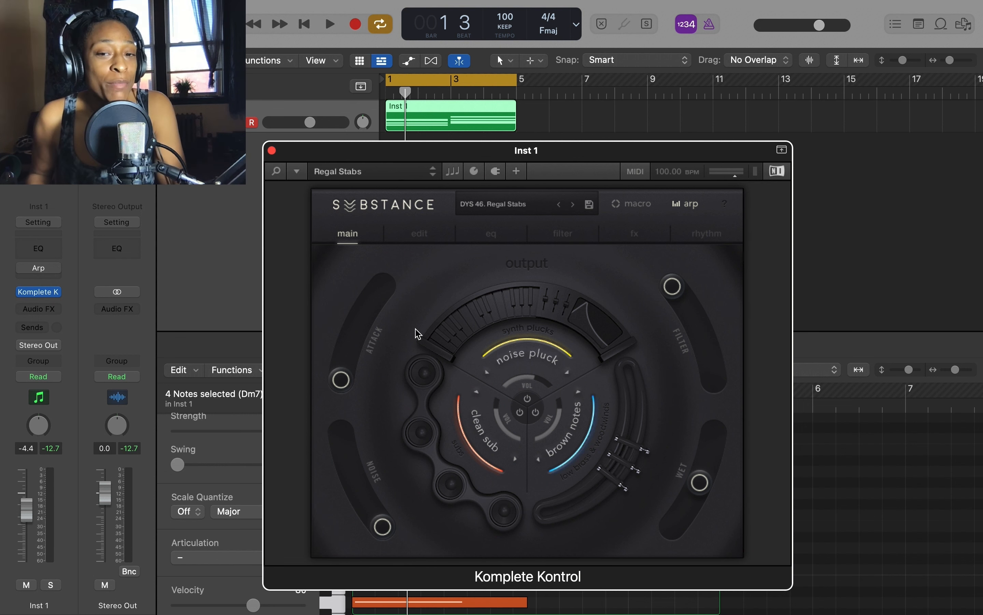
With the loop playing, sweep the main page's attack slider up to its maximum and bring it back to a low setting
key("space")
left_click_drag(343, 378, 463, 222)
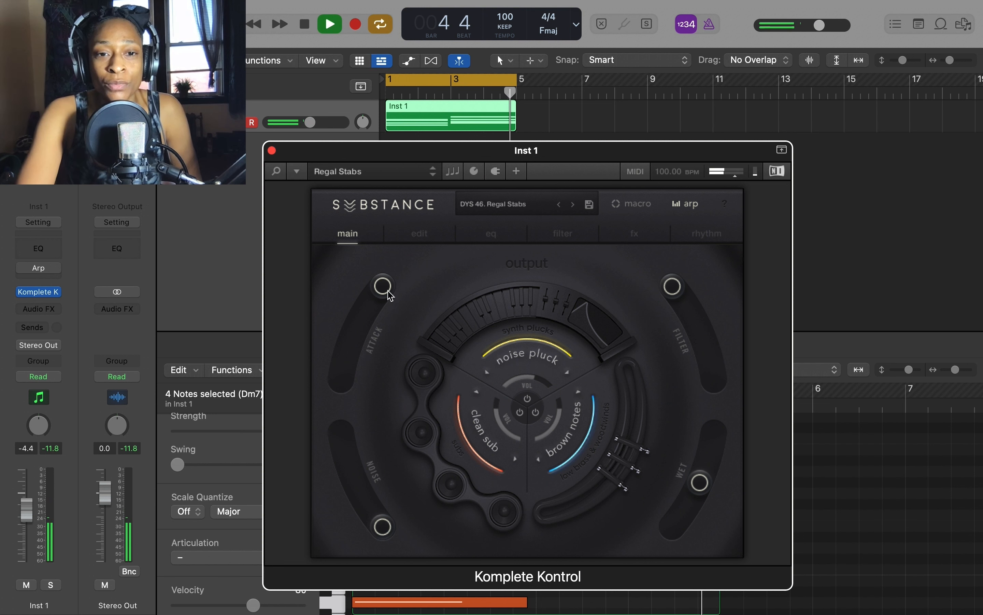
left_click_drag(390, 296, 335, 473)
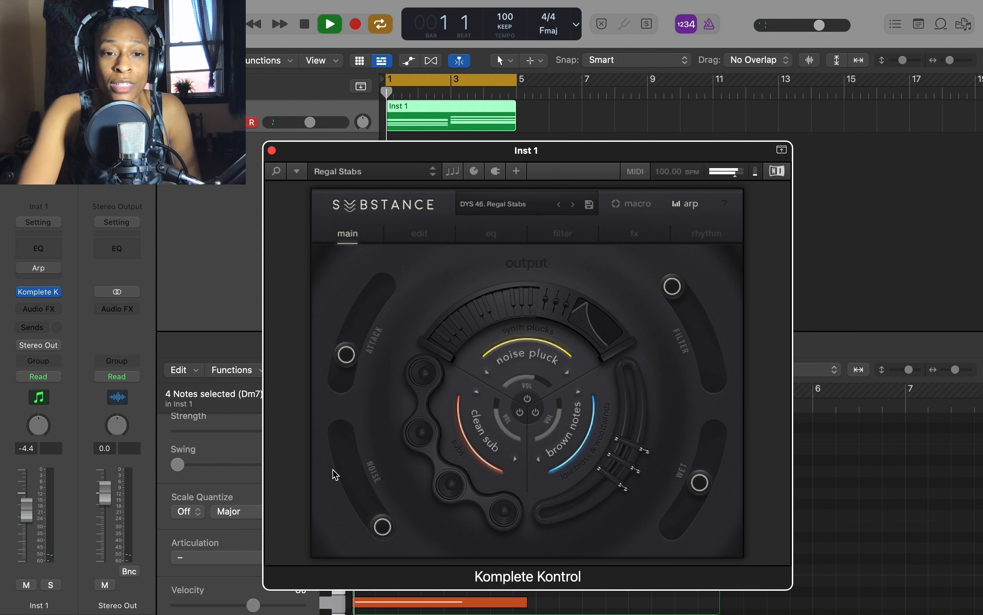
Lower the main page's filter slider to about a third of its range and raise the noise slider slightly above its minimum
left_click_drag(672, 286, 739, 475)
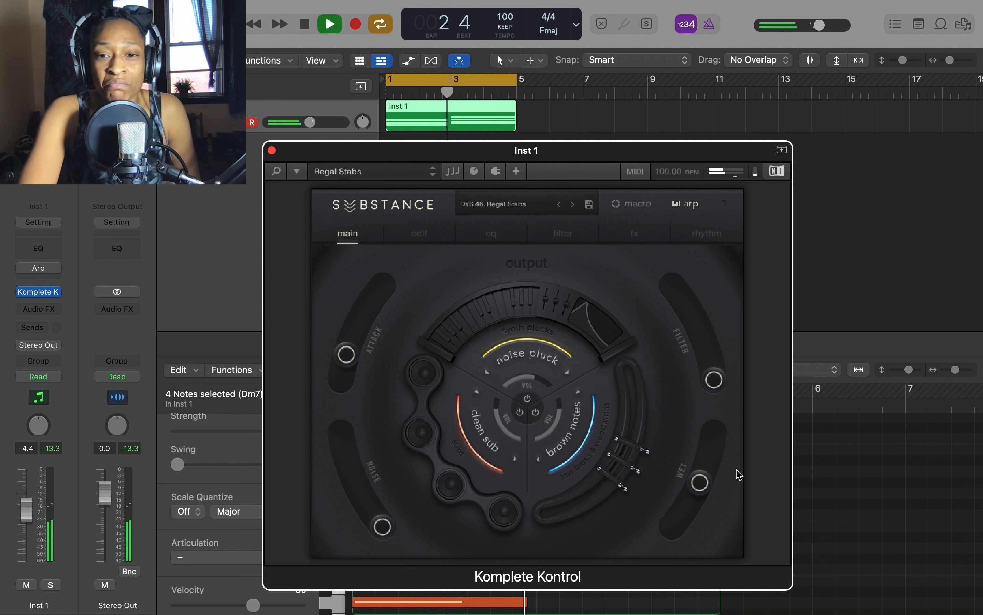
left_click_drag(707, 379, 681, 299)
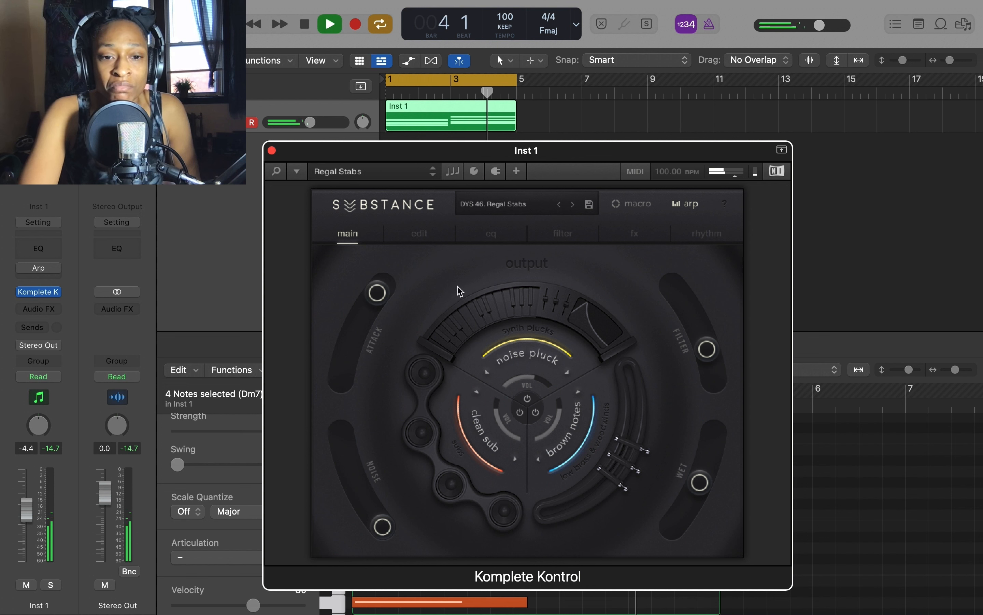
left_click_drag(382, 526, 372, 430)
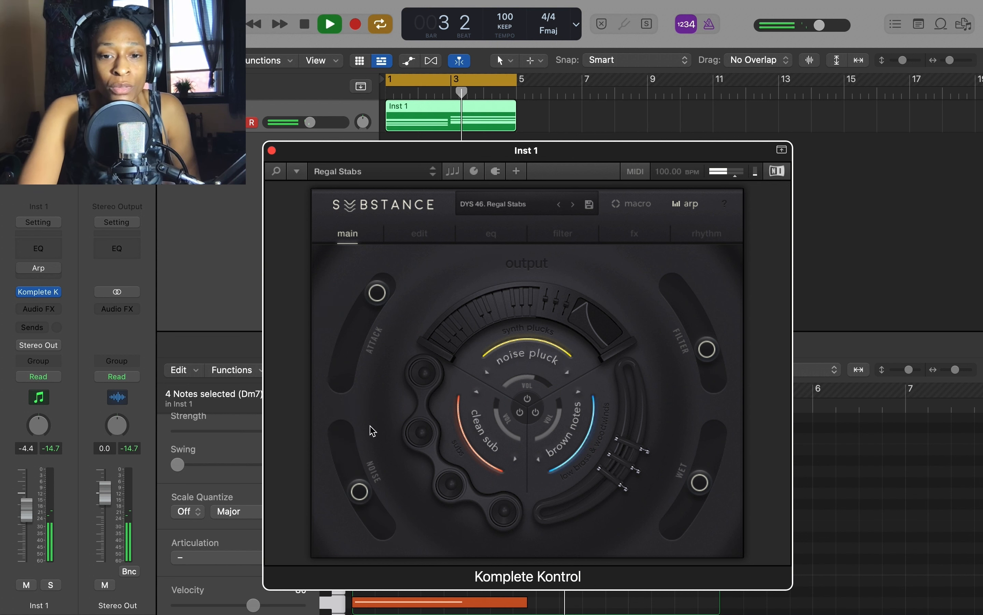
left_click_drag(363, 490, 369, 503)
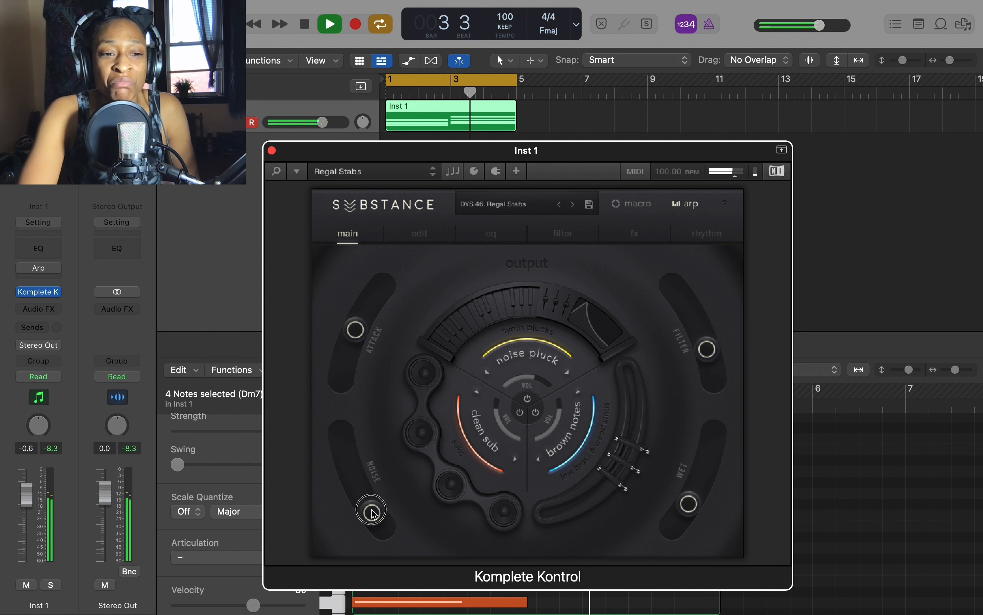
Turn the rhythm modulation back on, add a small positive amount to the global drive send, and stop the loop
key("space")
left_click(711, 235)
key("space")
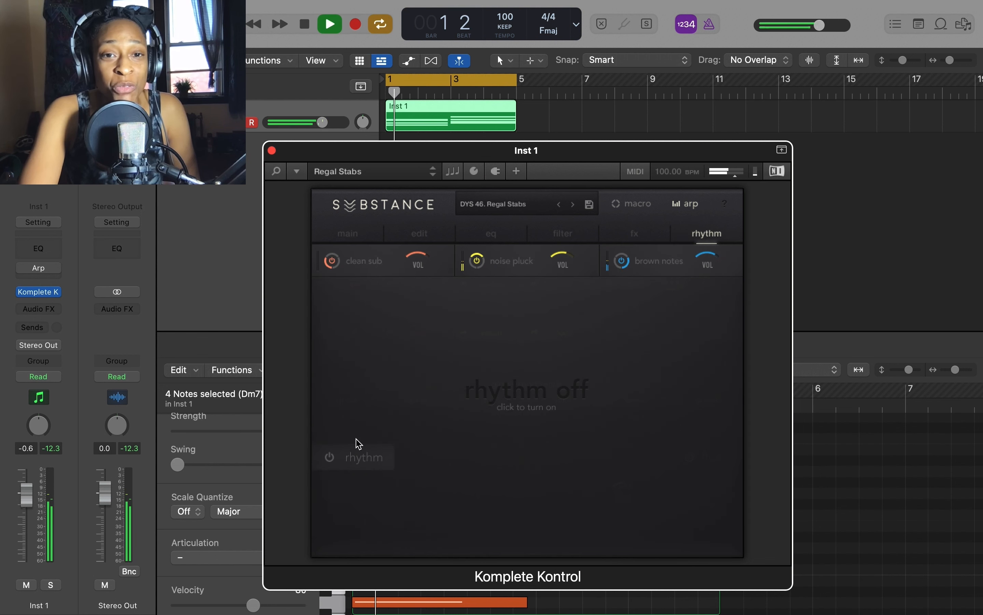
left_click(329, 457)
left_click_drag(498, 413, 521, 396)
key("space")
View the option for saving the sound as a new preset, and start switching to the previous preset instead
left_click(590, 205)
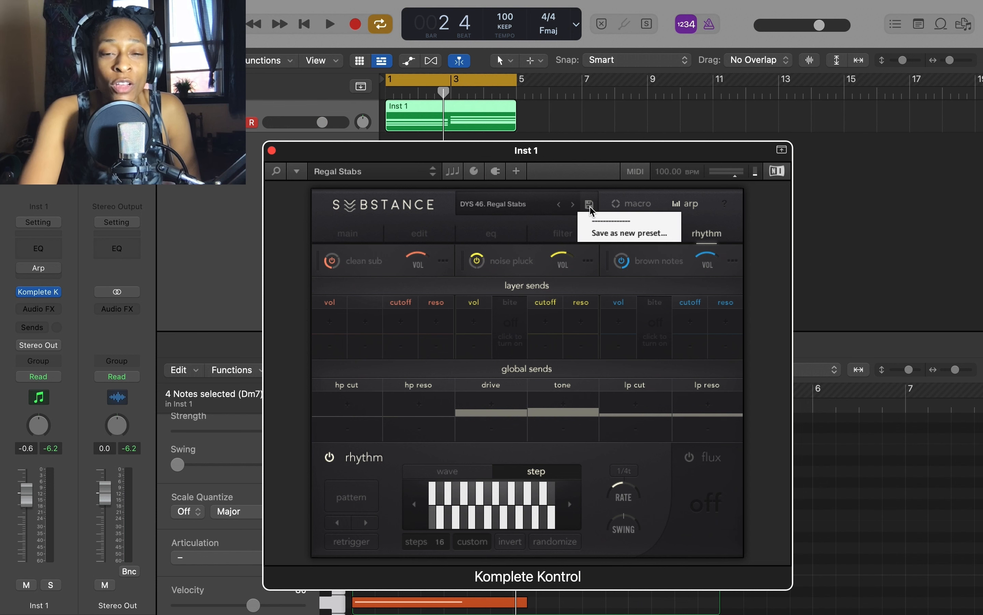
left_click(559, 203)
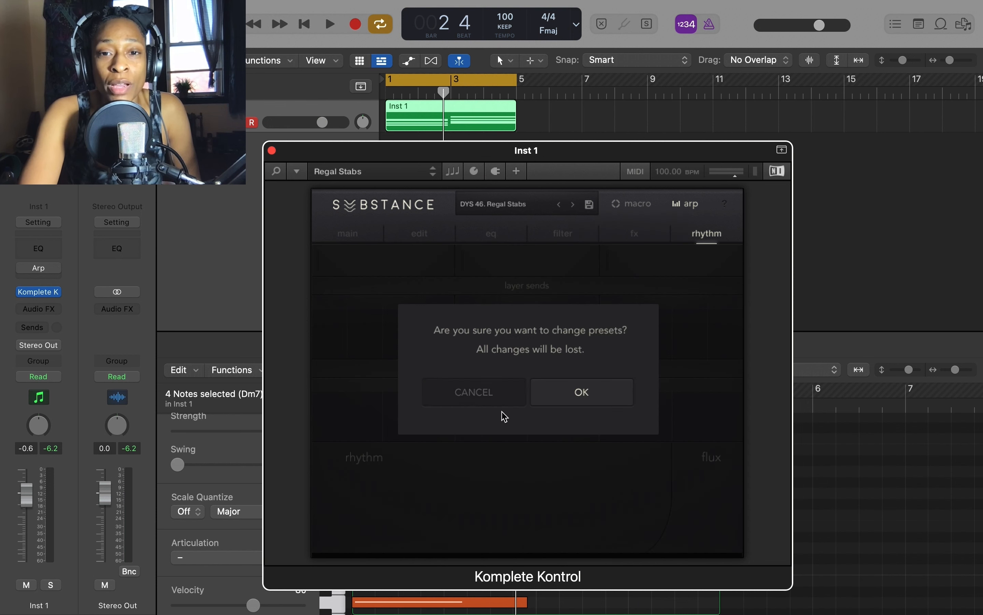